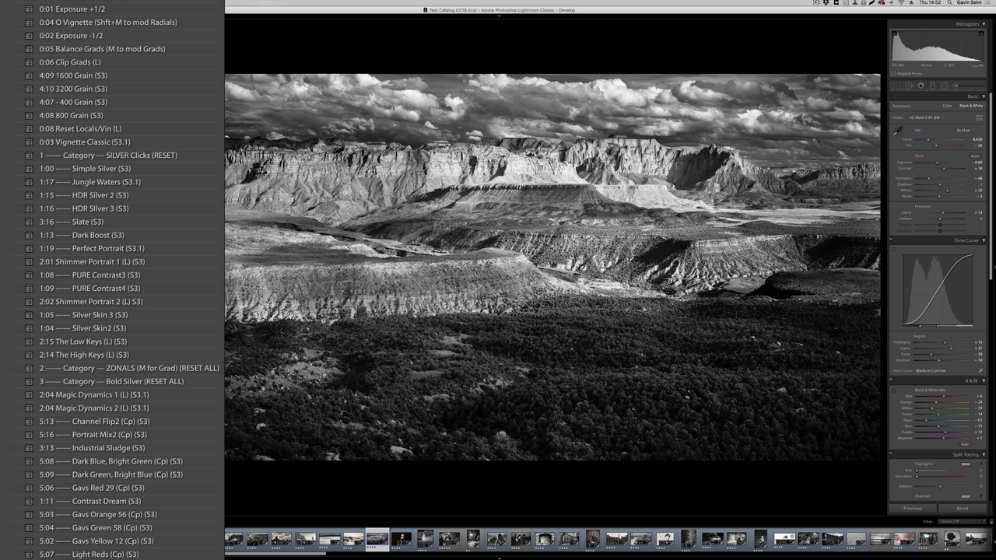
# Step: Reveal the HDR Silver 2 (S3) preset file in Finder and return to Lightroom
pyautogui.rightClick(80, 199)
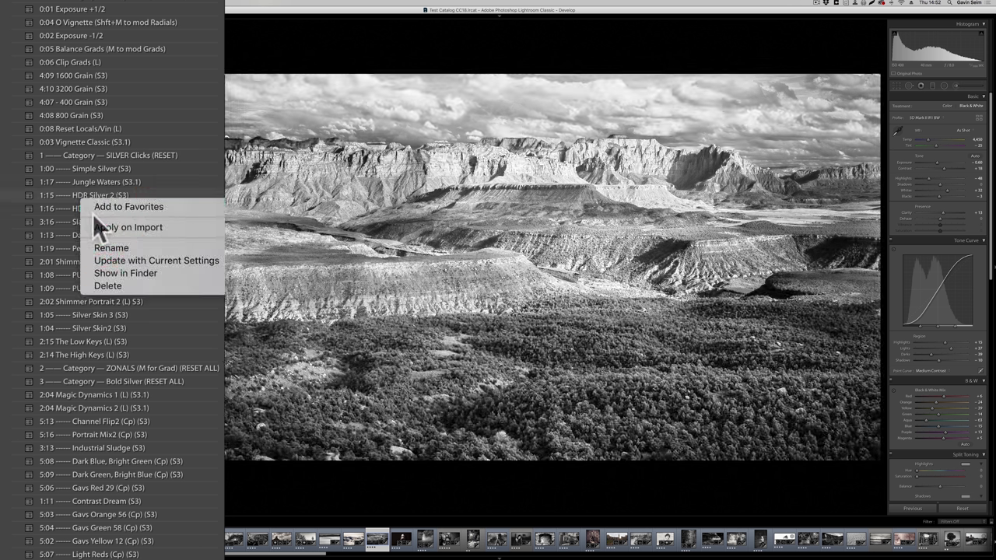
pyautogui.click(486, 308)
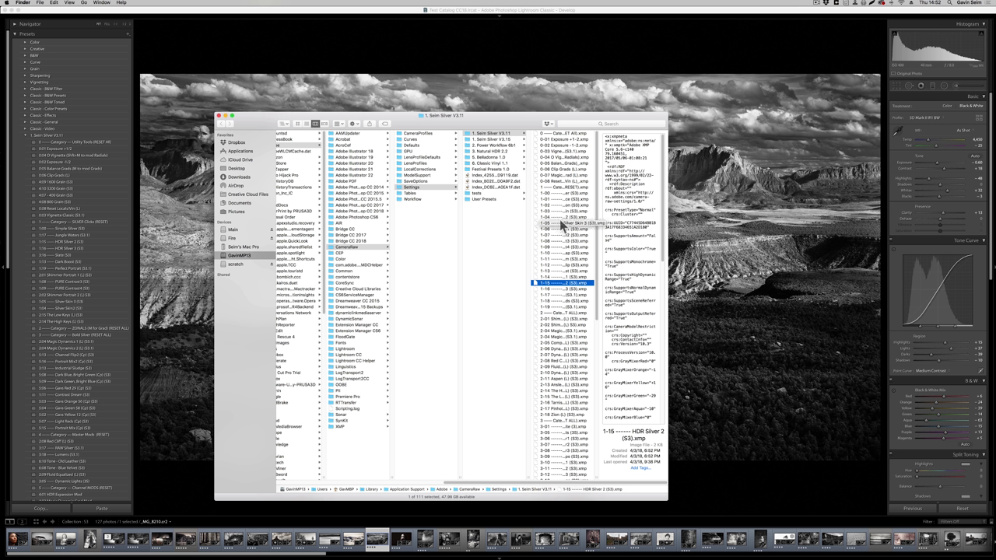
pyautogui.click(220, 45)
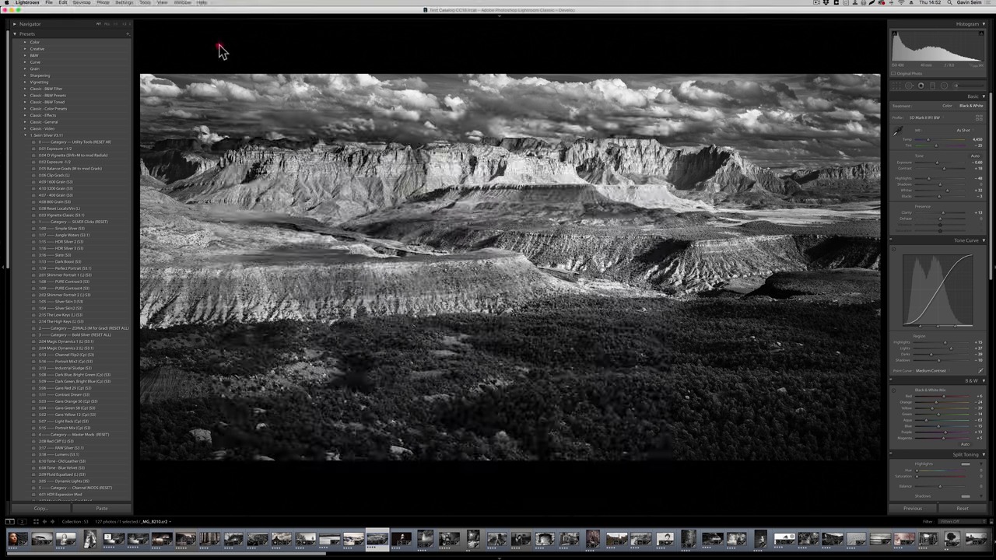
# Step: Show the Lightroom presets folder in Finder from Lightroom's Presets preferences and reposition its window
pyautogui.click(28, 3)
pyautogui.click(39, 22)
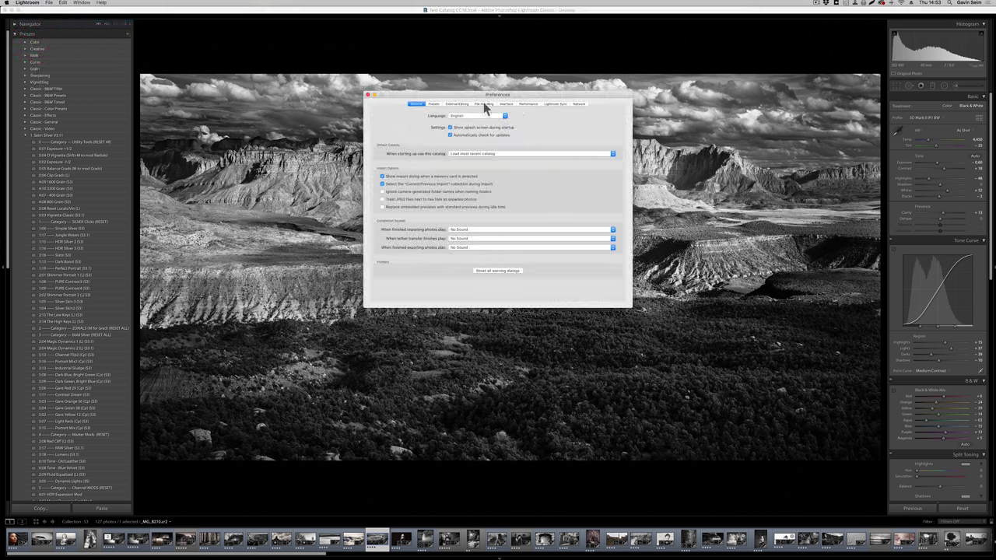
pyautogui.click(433, 103)
pyautogui.moveTo(519, 93); pyautogui.dragTo(459, 172)
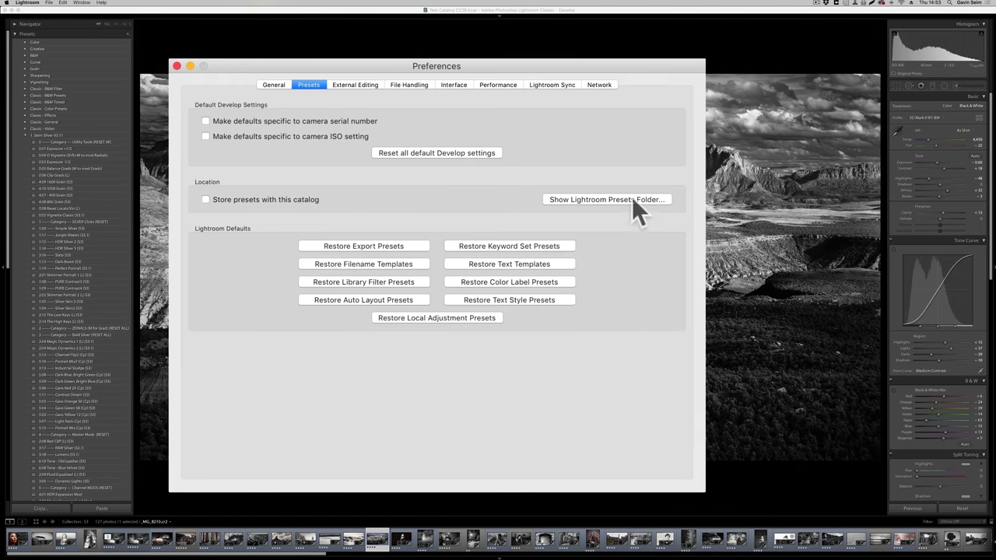
pyautogui.click(632, 199)
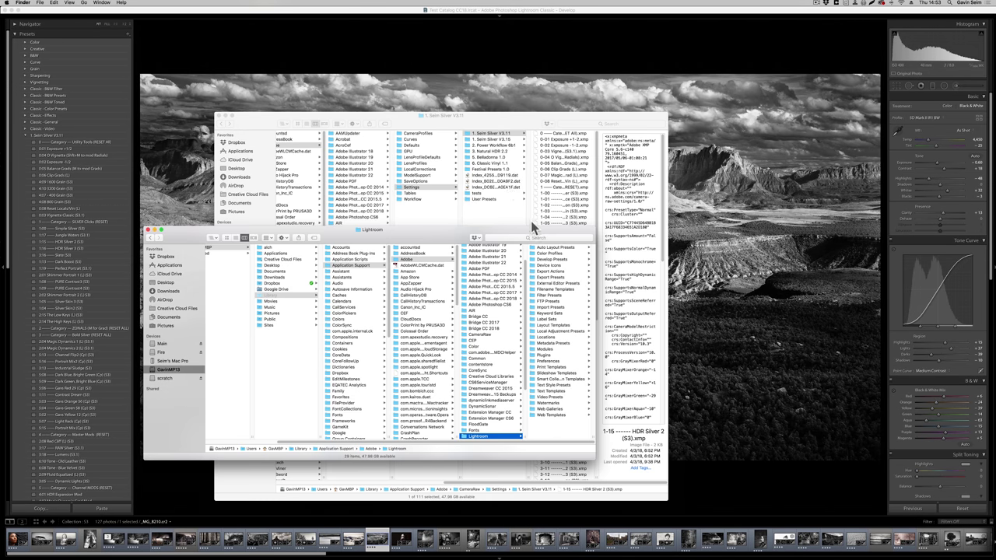
pyautogui.moveTo(449, 234); pyautogui.dragTo(510, 108)
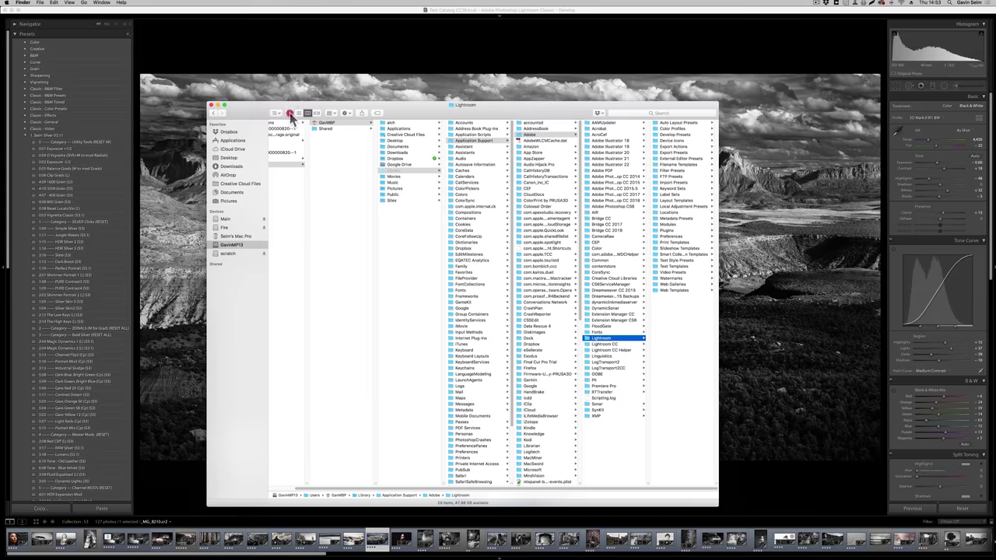
# Step: Switch the folder to icon view and open Develop Presets, going into the 1. Seim Silver V3.11 folder
pyautogui.click(289, 114)
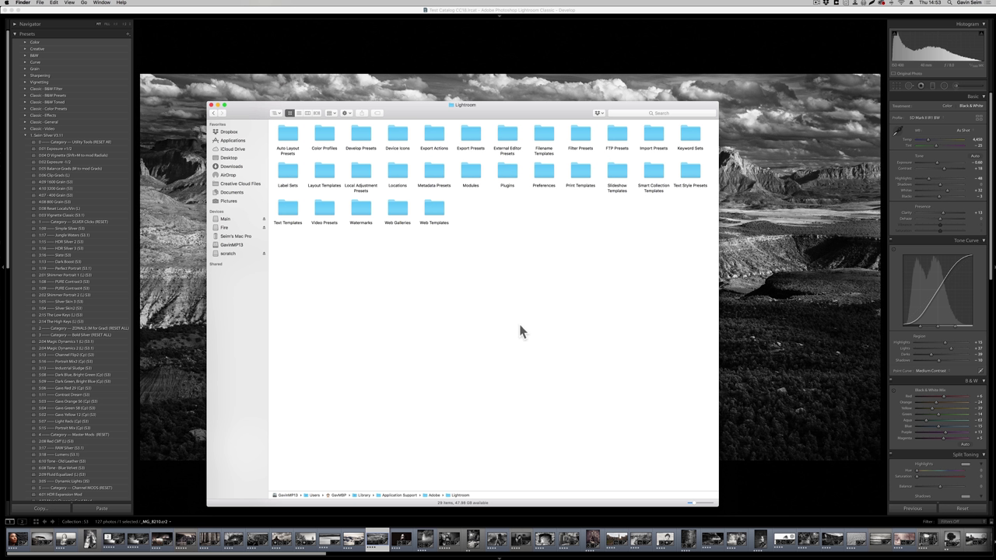
pyautogui.click(567, 292)
pyautogui.click(362, 140)
pyautogui.doubleClick(362, 140)
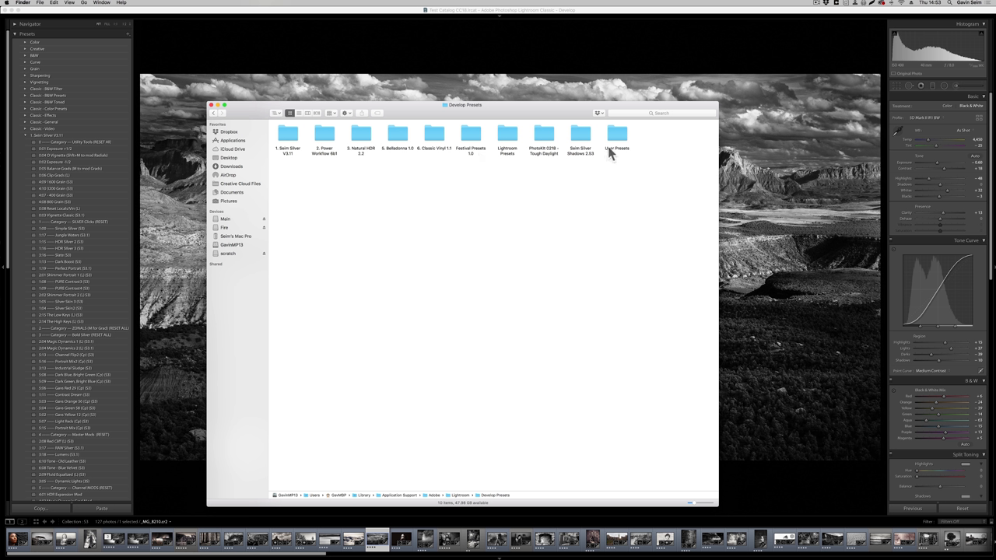
pyautogui.click(287, 139)
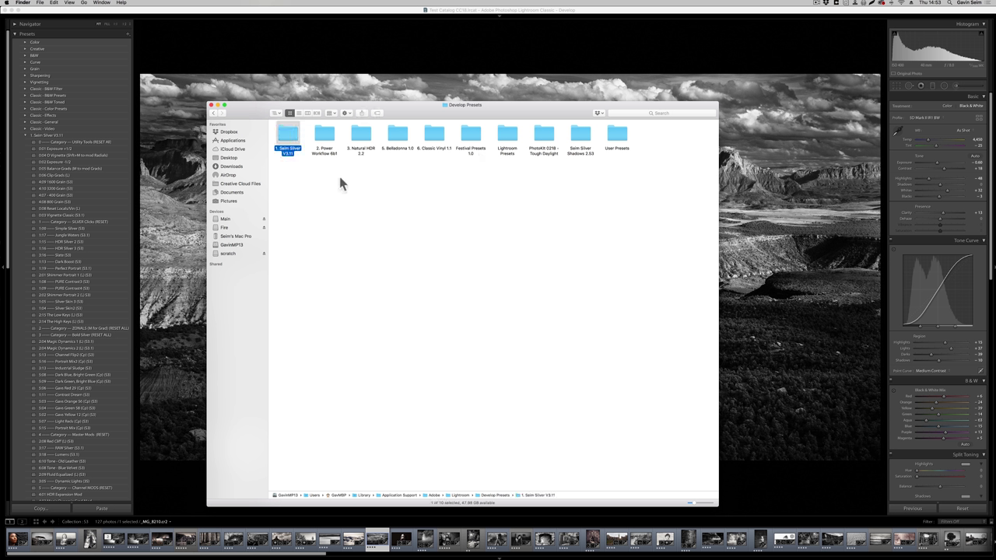
pyautogui.doubleClick(287, 132)
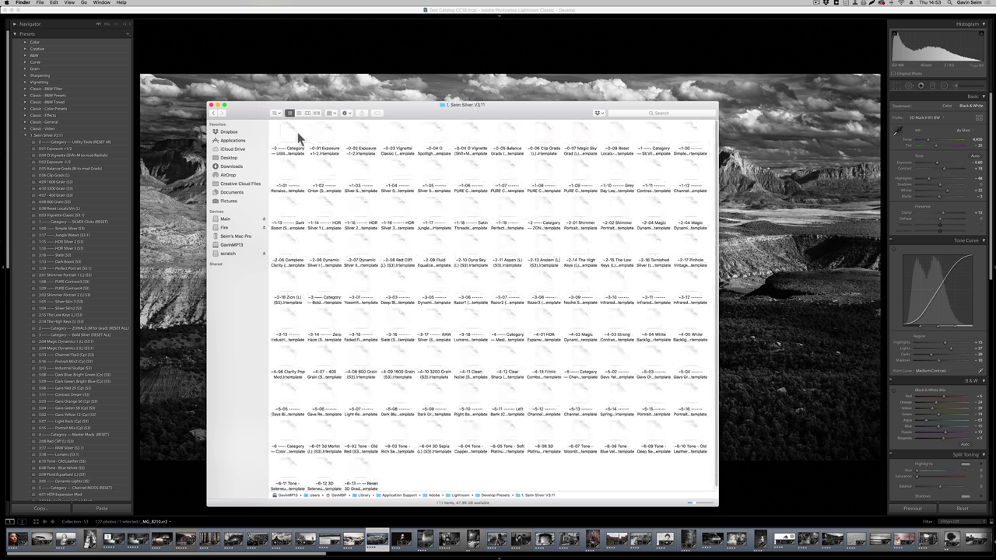
# Step: Switch to column view and inspect the template files in the 1. Seim Silver V3.11 and 5. Belladonna 1.0 folders
pyautogui.click(323, 134)
pyautogui.click(327, 185)
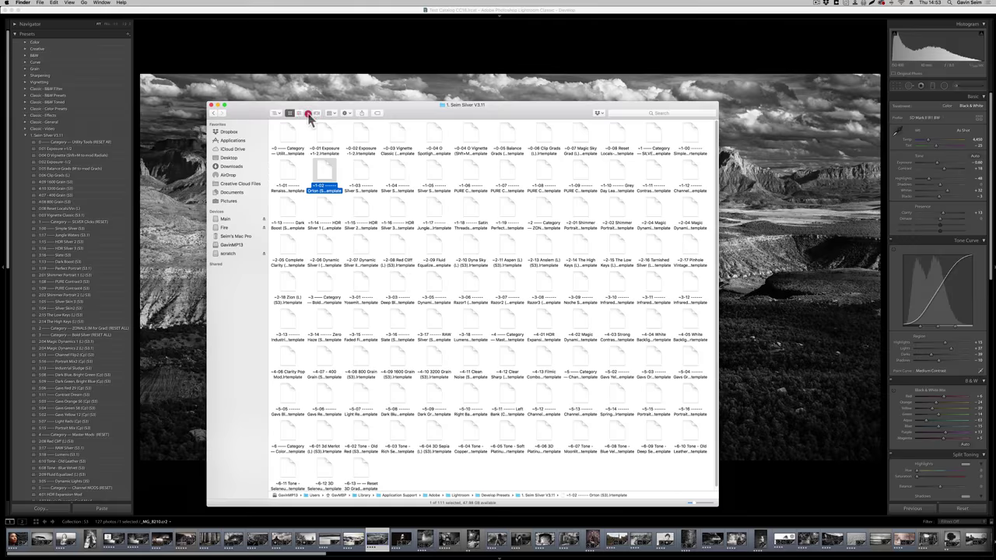
pyautogui.click(308, 113)
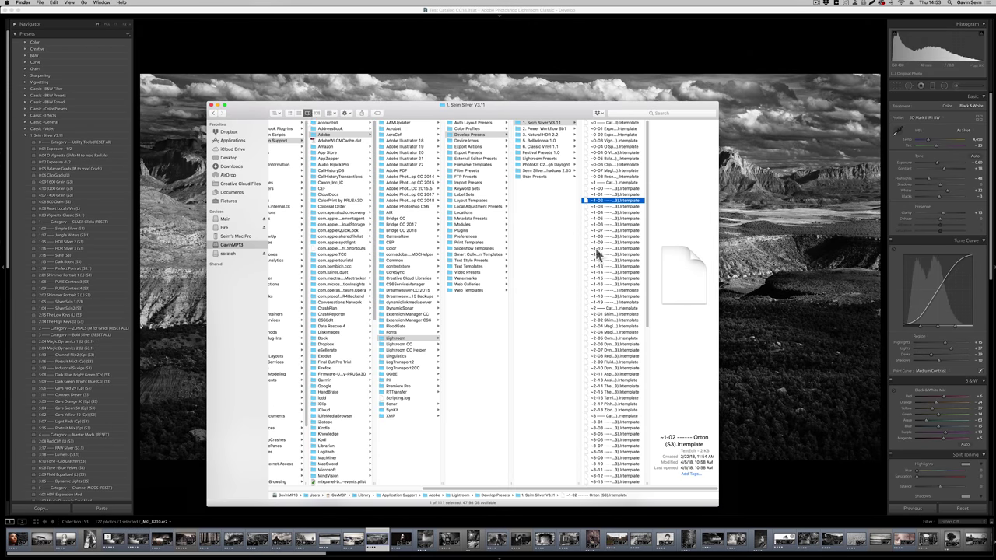
pyautogui.click(558, 250)
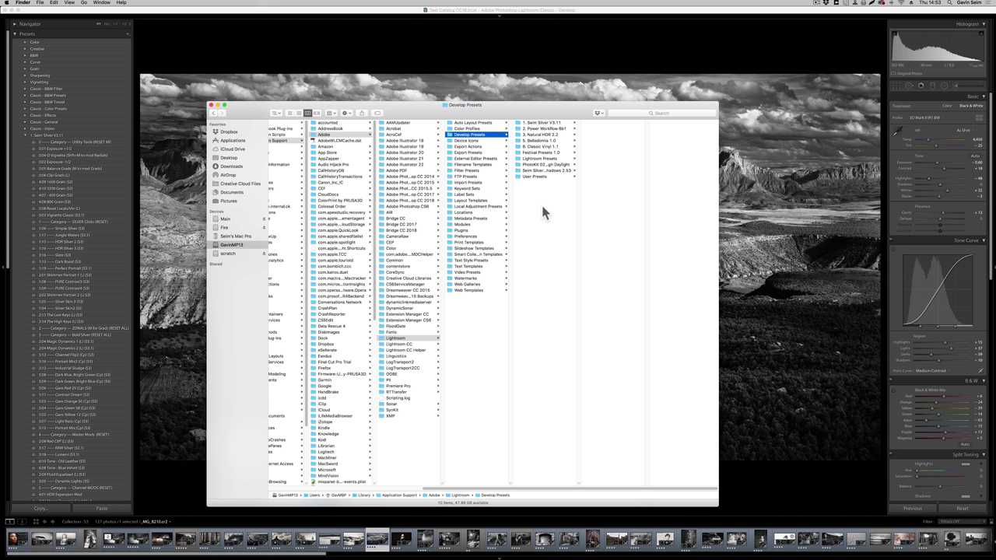
pyautogui.click(540, 141)
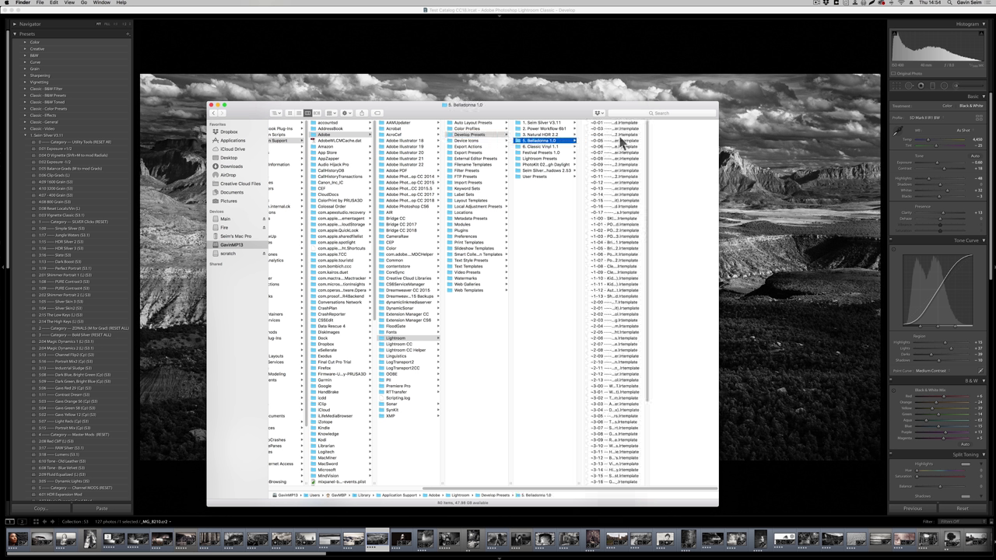
pyautogui.click(544, 215)
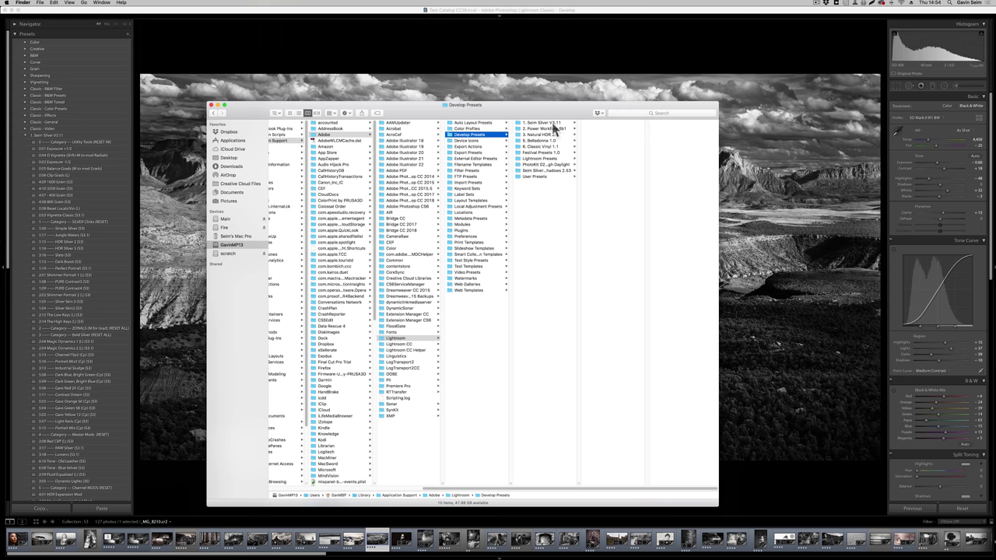
# Step: Bring the Finder window showing the CameraRaw Settings folder to the front
pyautogui.click(544, 230)
pyautogui.press('Left')
pyautogui.click(541, 227)
pyautogui.hotkey('ctrl', 'Up')
pyautogui.hotkey('ctrl', 'Up')
pyautogui.hotkey('ctrl', 'Up')
pyautogui.click(154, 333)
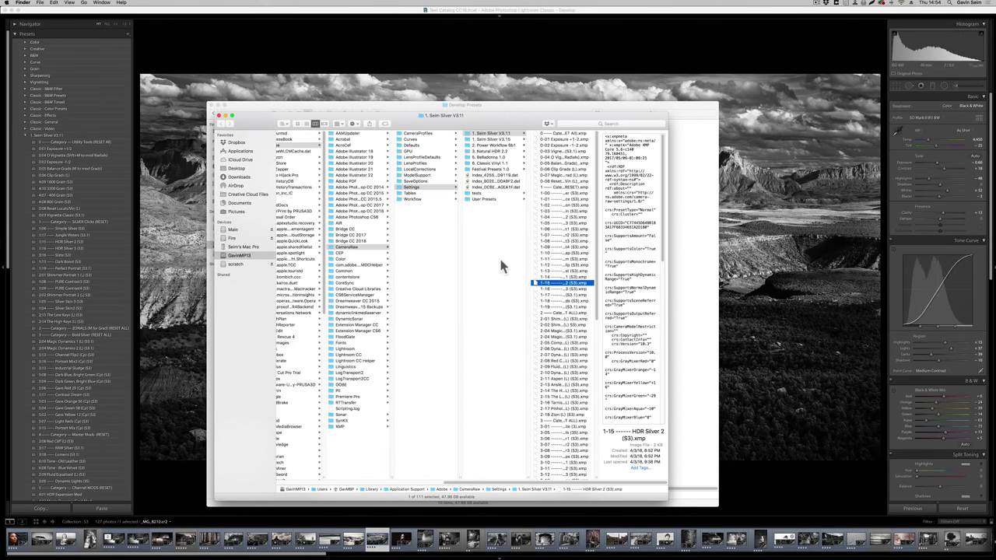
# Step: Hide Lightroom and close the open Finder windows to clear the desktop
pyautogui.click(492, 134)
pyautogui.press('super+w')
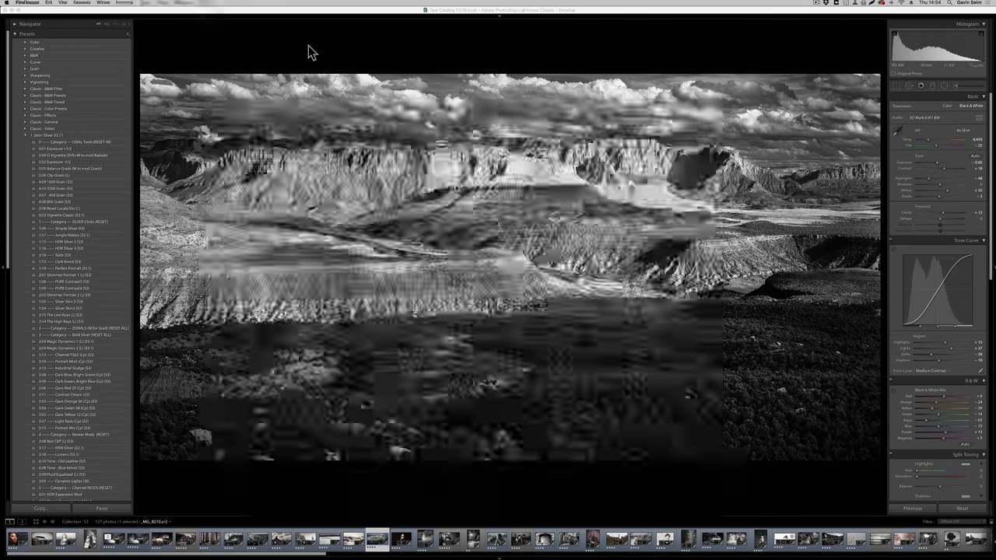
pyautogui.press('super+h')
pyautogui.click(389, 146)
pyautogui.moveTo(389, 147); pyautogui.dragTo(367, 129)
pyautogui.click(600, 271)
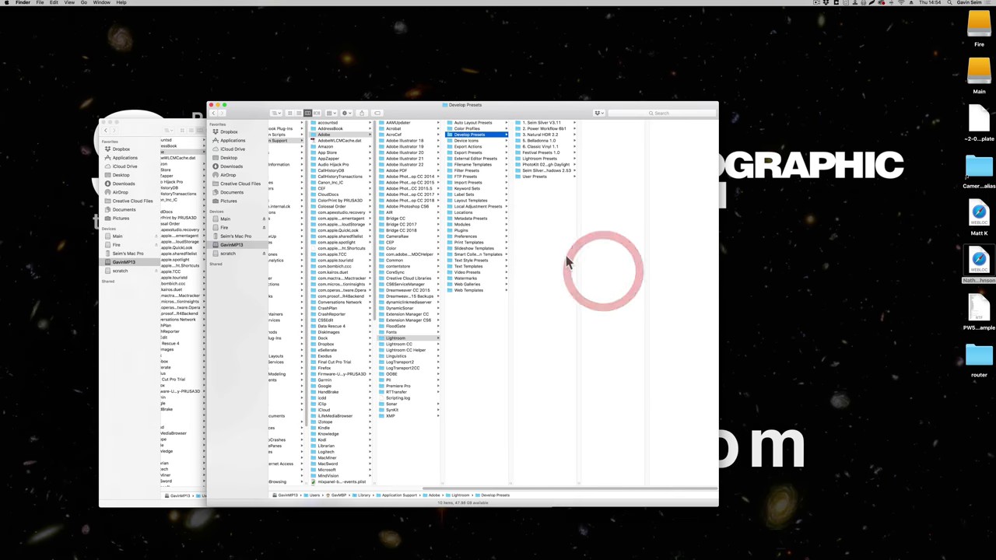
pyautogui.press('super+w')
pyautogui.click(538, 323)
pyautogui.press('super+w')
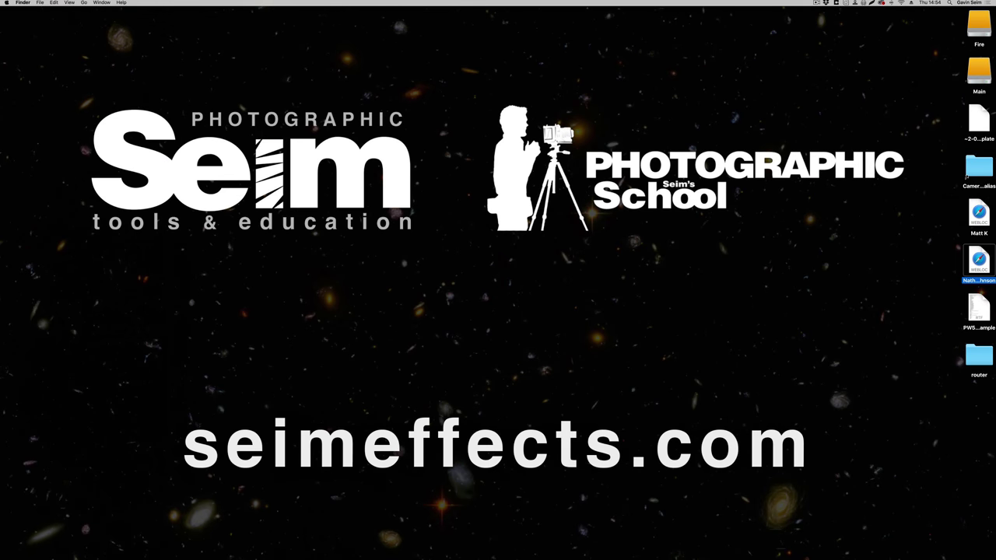
# Step: Switch to TextEdit and compare the MAGIC - RED Skin Fixer (PW5) lrtemplate file with the PW5 Example document
pyautogui.click(498, 544)
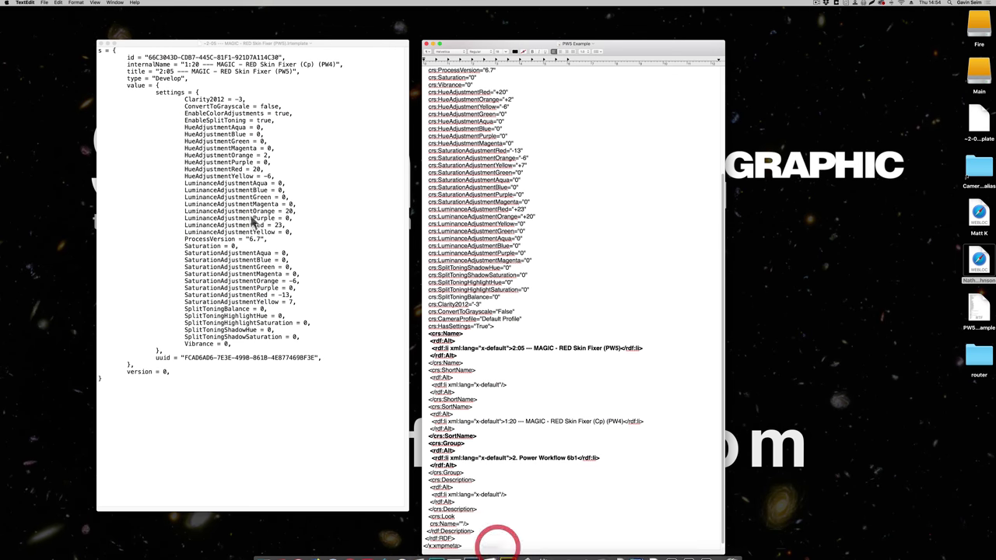
pyautogui.click(252, 43)
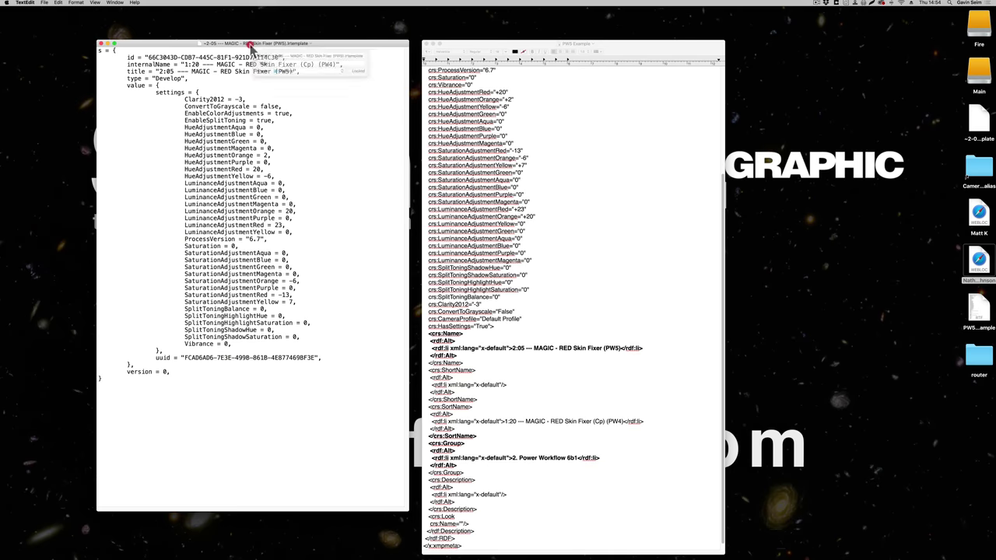
pyautogui.click(278, 440)
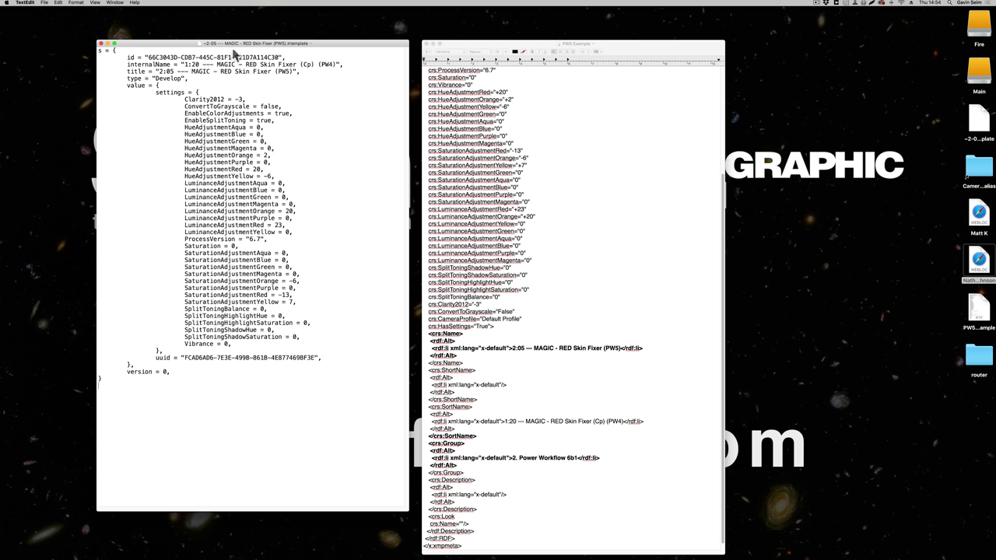
pyautogui.click(576, 45)
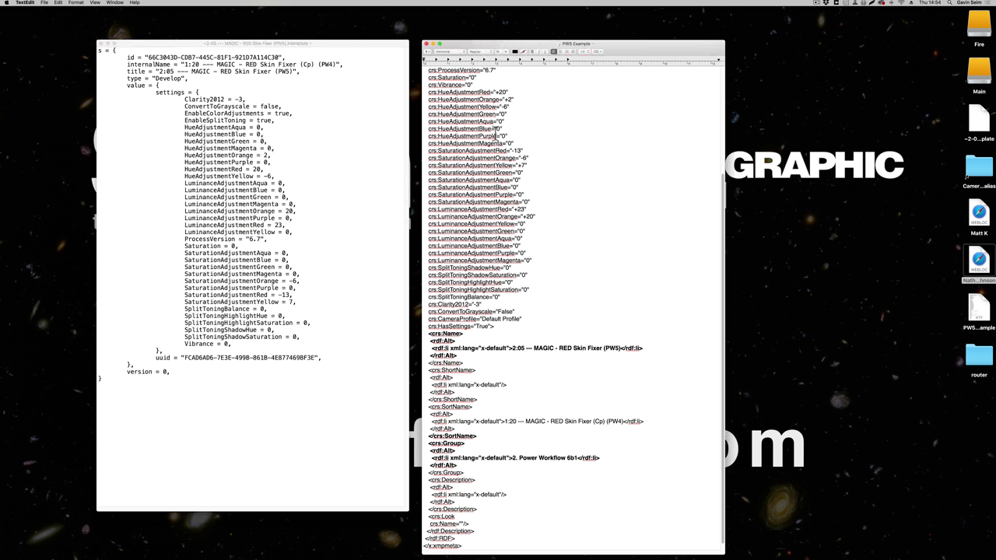
pyautogui.scroll(5, 493, 227)
pyautogui.scroll(-5, 545, 327)
pyautogui.scroll(5, 545, 333)
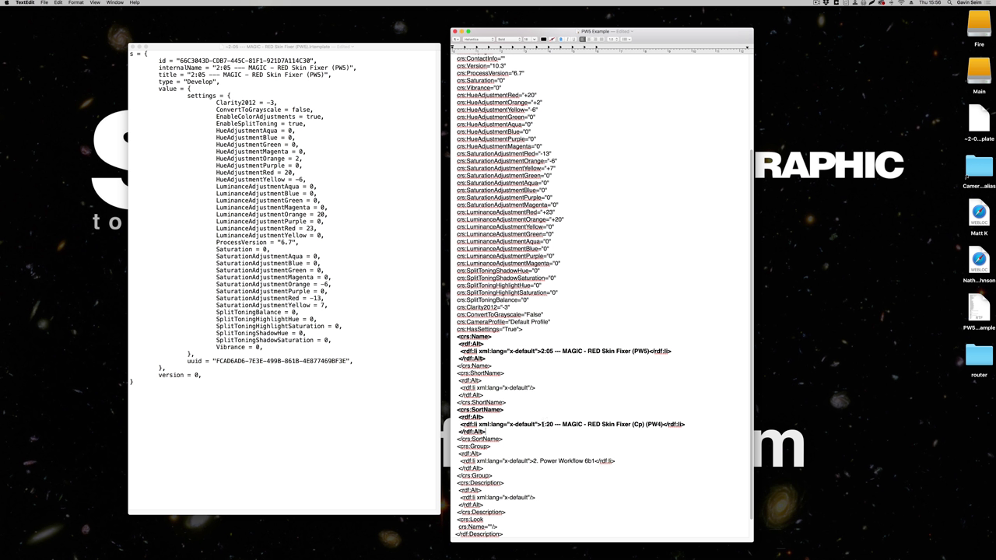
# Step: Compare the preset names under crs:Name and crs:SortName in the PW5 Example document by highlighting them
pyautogui.moveTo(541, 424); pyautogui.dragTo(658, 424)
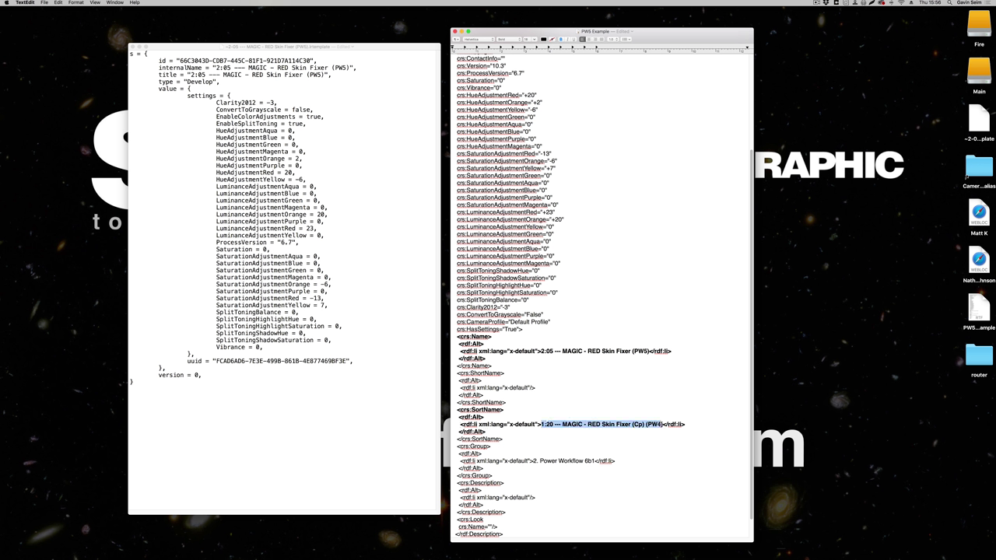
pyautogui.click(538, 351)
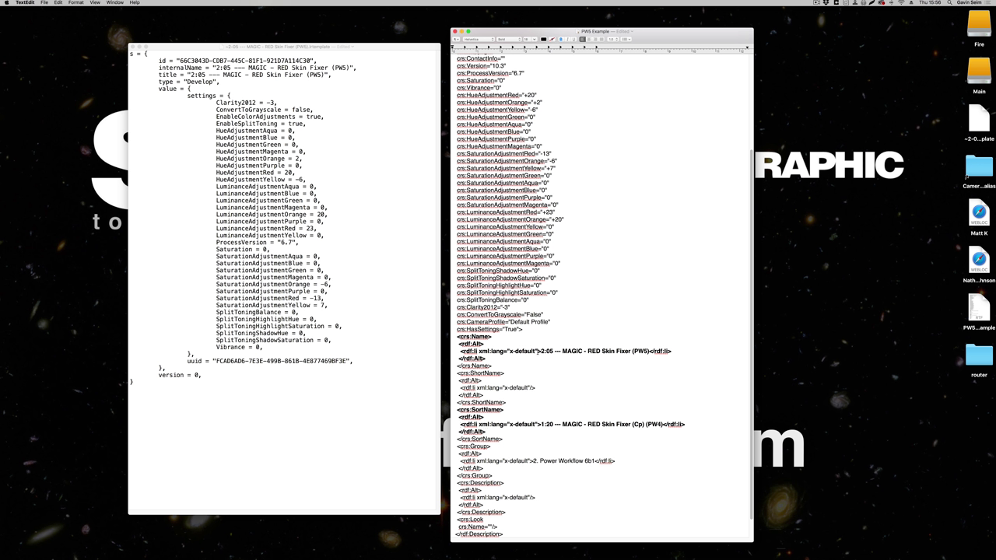
pyautogui.moveTo(539, 351); pyautogui.dragTo(649, 351)
pyautogui.keyDown('shift'); pyautogui.click(667, 424); pyautogui.keyUp('shift')
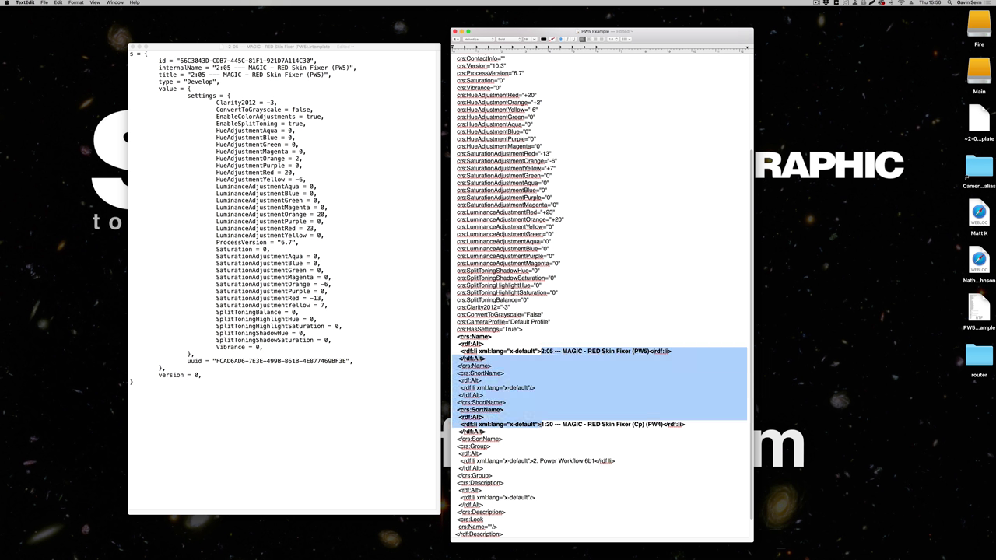
pyautogui.click(541, 424)
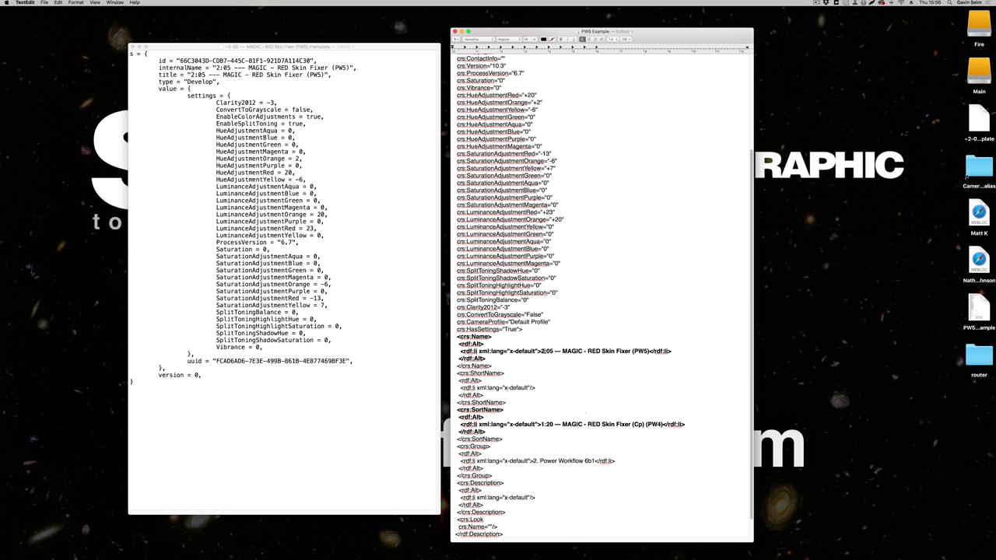
# Step: Try replacing the crs:SortName text with the copied crs:Name value "2:05 --- MAGIC - RED Skin Fixer (PW5)"
pyautogui.moveTo(539, 351); pyautogui.dragTo(649, 351)
pyautogui.press('super+c')
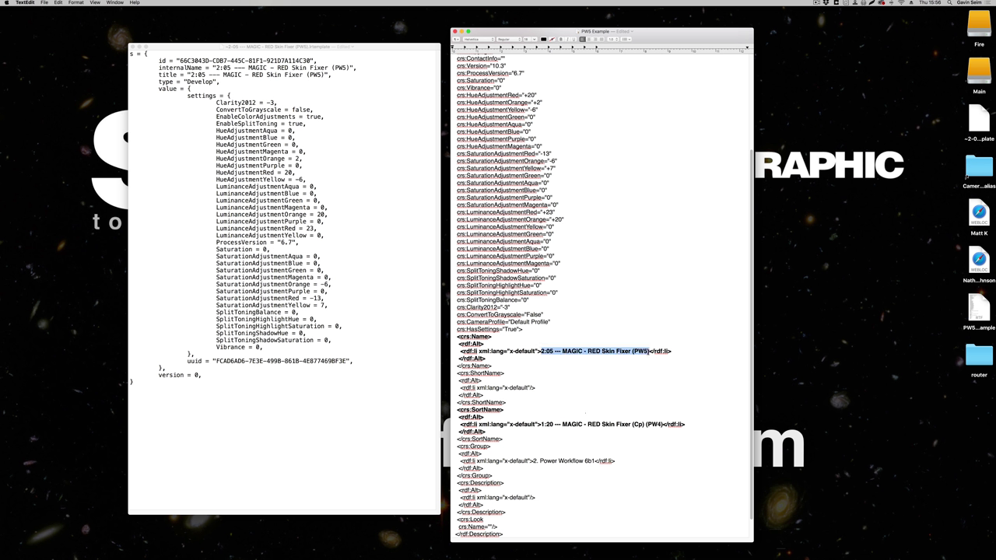
pyautogui.moveTo(539, 424); pyautogui.dragTo(663, 424)
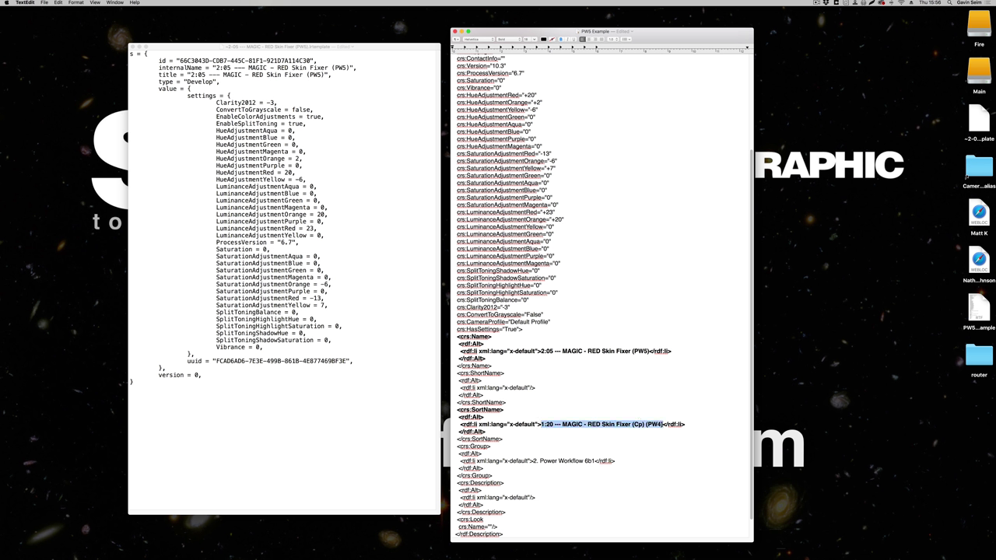
pyautogui.press('super+v')
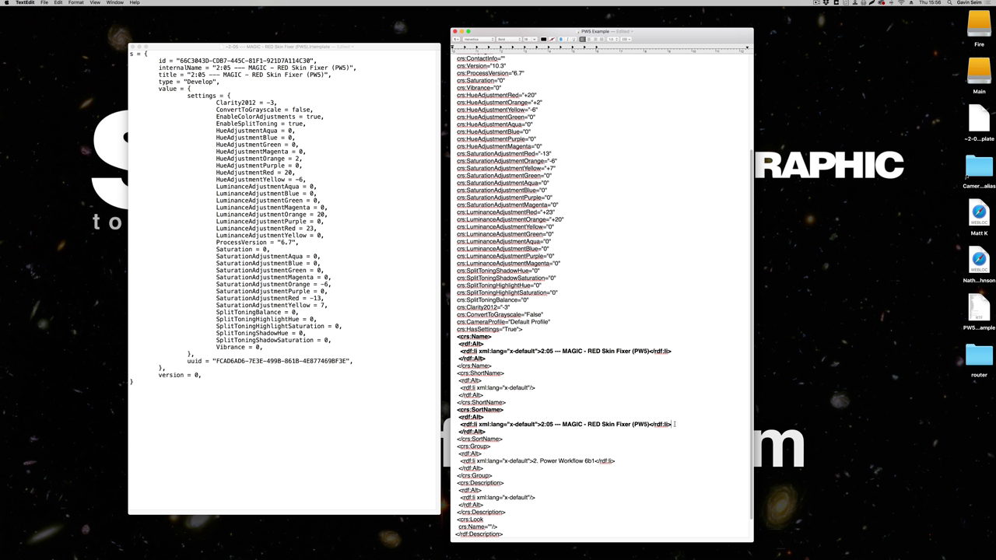
pyautogui.moveTo(674, 424); pyautogui.dragTo(674, 426)
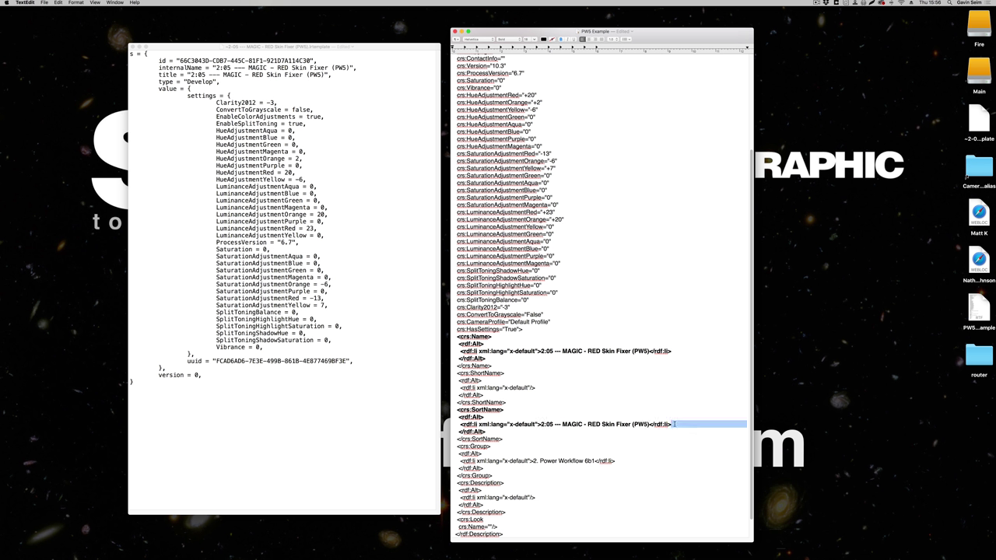
pyautogui.press('super+z')
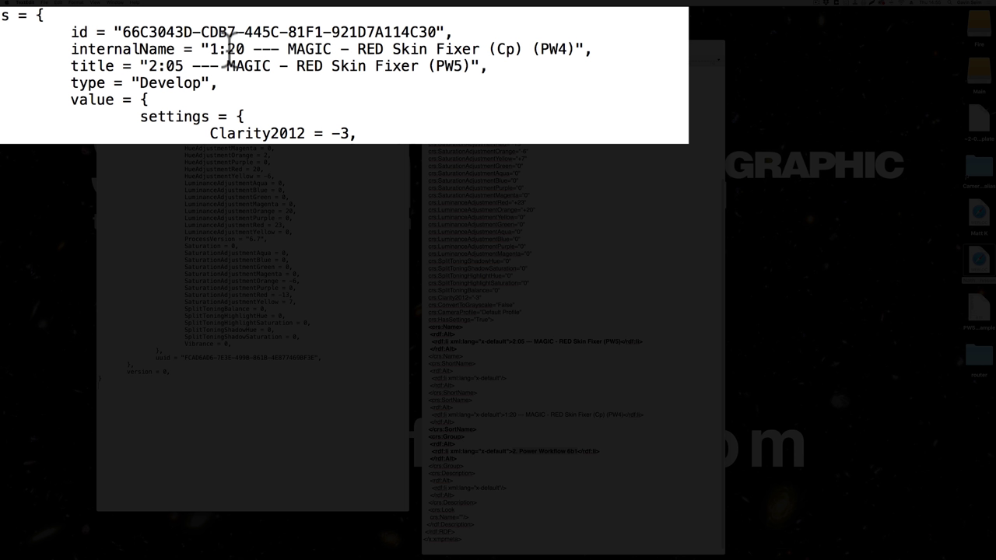
# Step: Highlight the title line in the lrtemplate file to compare it with the internalName line
pyautogui.moveTo(149, 66); pyautogui.dragTo(467, 62)
pyautogui.click(232, 65)
pyautogui.tripleClick(232, 66)
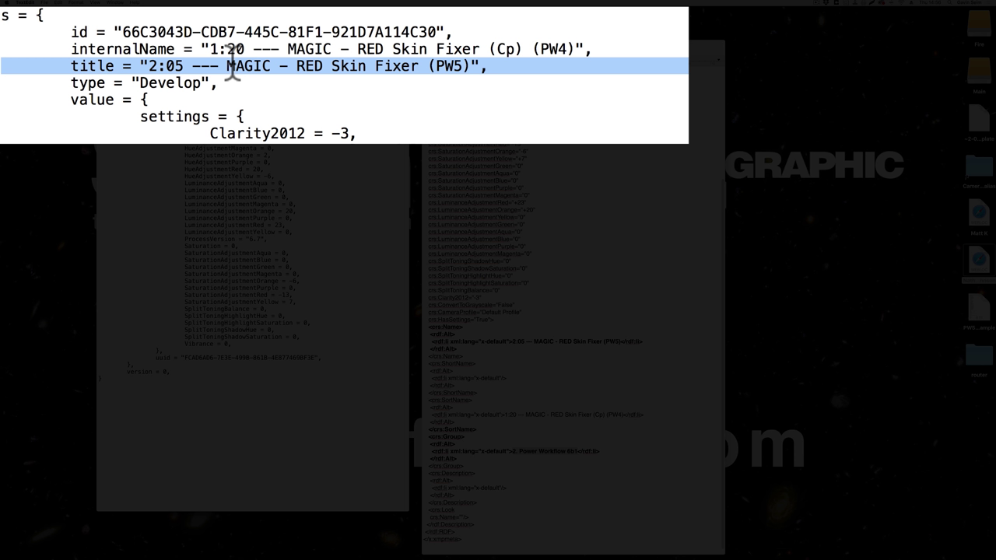
# Step: Highlight the internalName value in the lrtemplate file and the crs:SortName line in the PW5 Example document for comparison
pyautogui.click(239, 49)
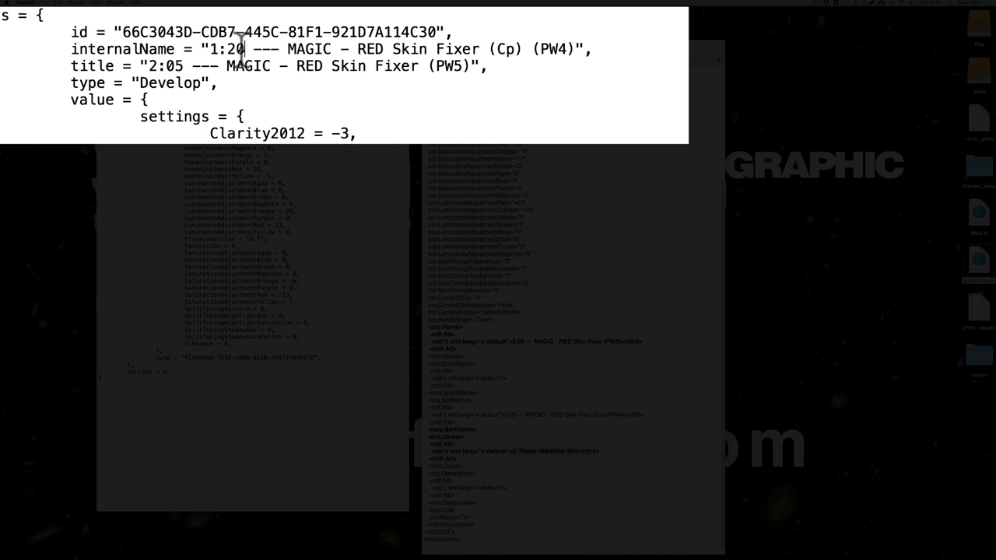
pyautogui.moveTo(210, 48); pyautogui.dragTo(577, 48)
pyautogui.click(573, 415)
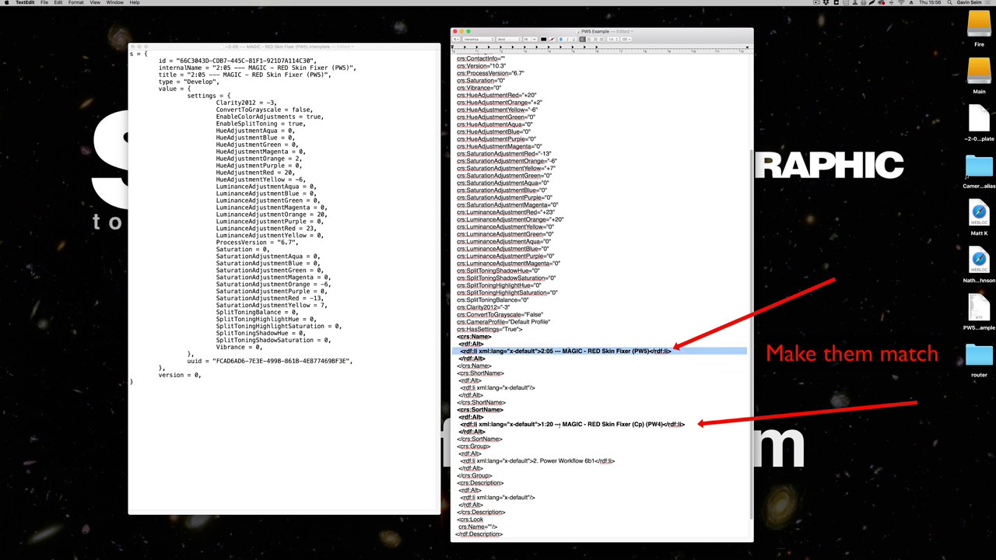
pyautogui.tripleClick(559, 424)
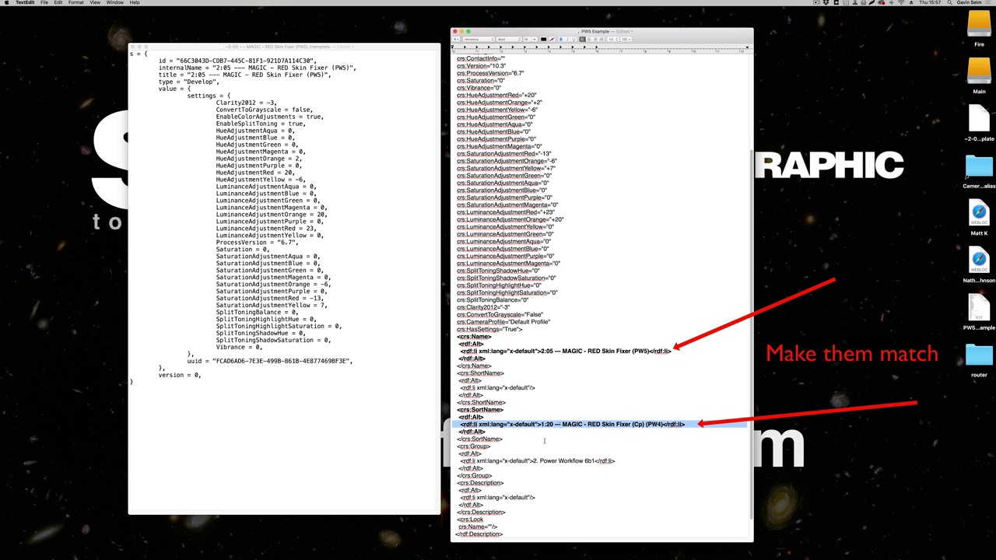
pyautogui.click(544, 440)
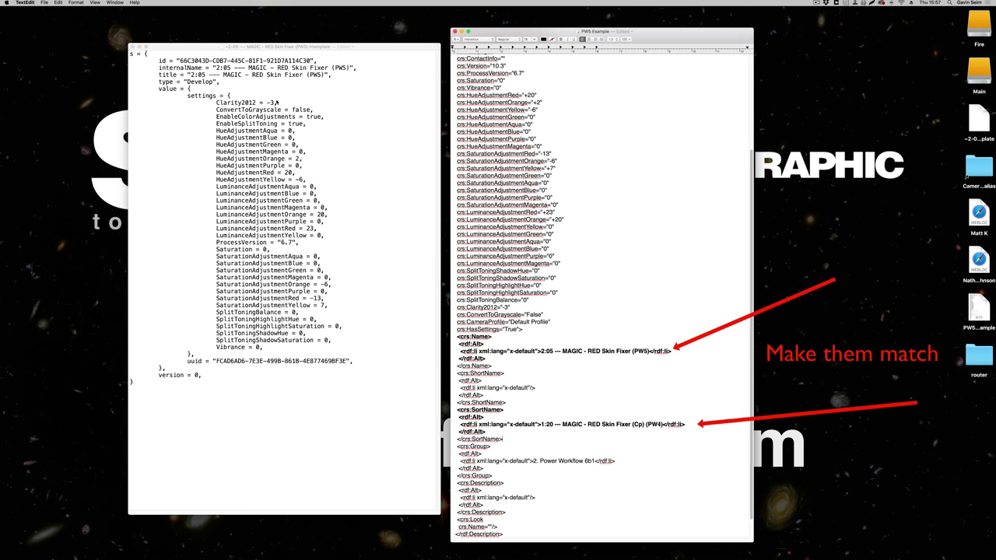
pyautogui.click(268, 75)
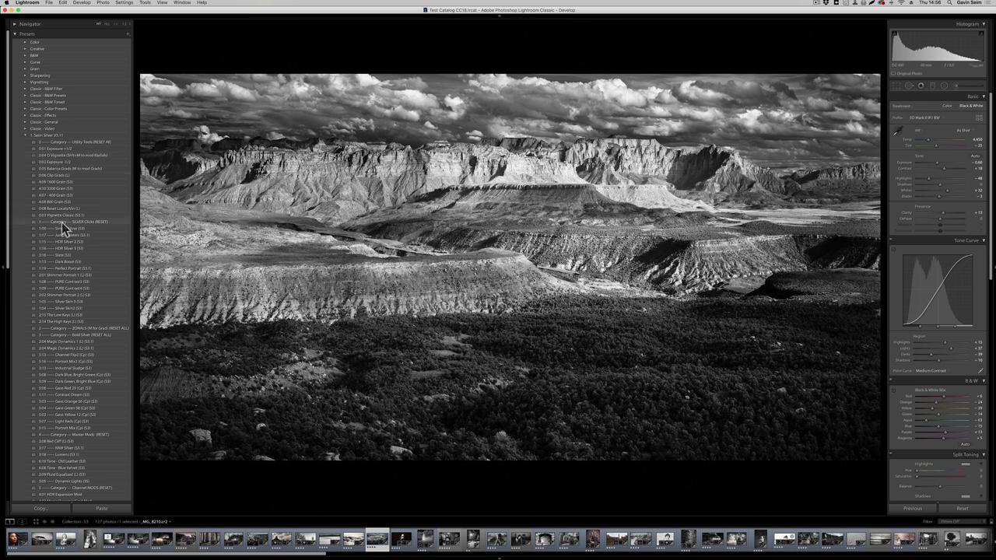
# Step: Switch to Lightroom and rename the ZONALS category preset to "2 —— Category — ZONALS (M for Grad) (RESET ALL)." with a trailing period
pyautogui.rightClick(56, 327)
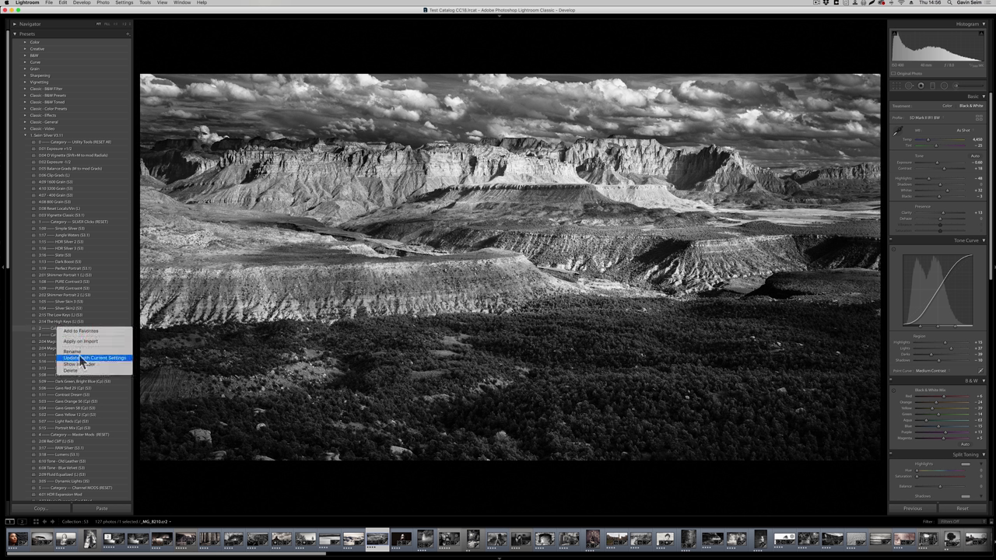
pyautogui.click(78, 352)
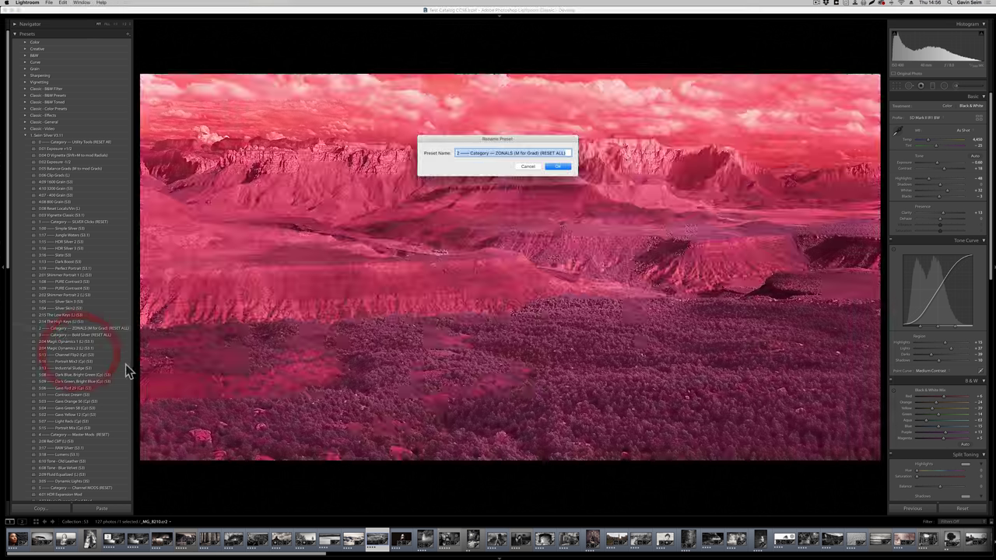
pyautogui.click(569, 153)
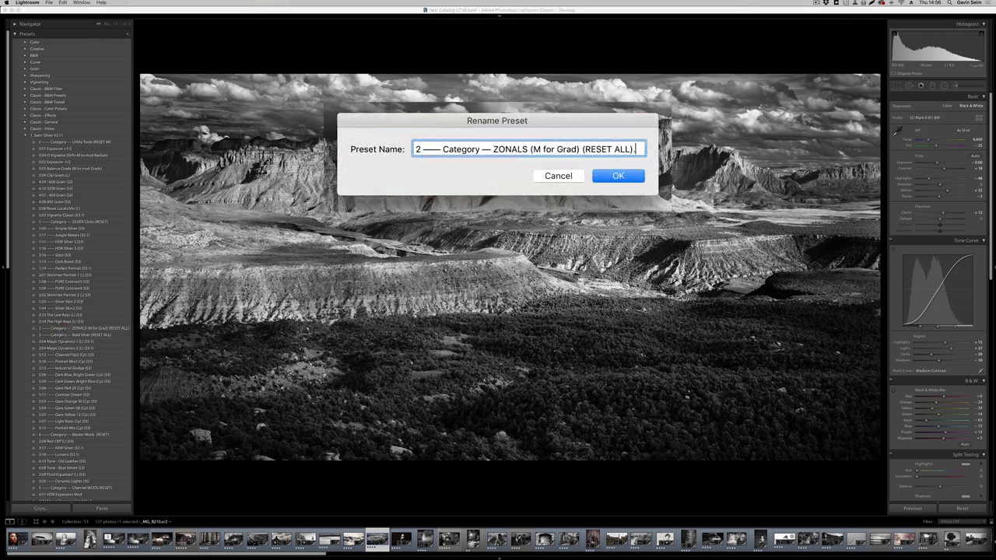
pyautogui.click(621, 176)
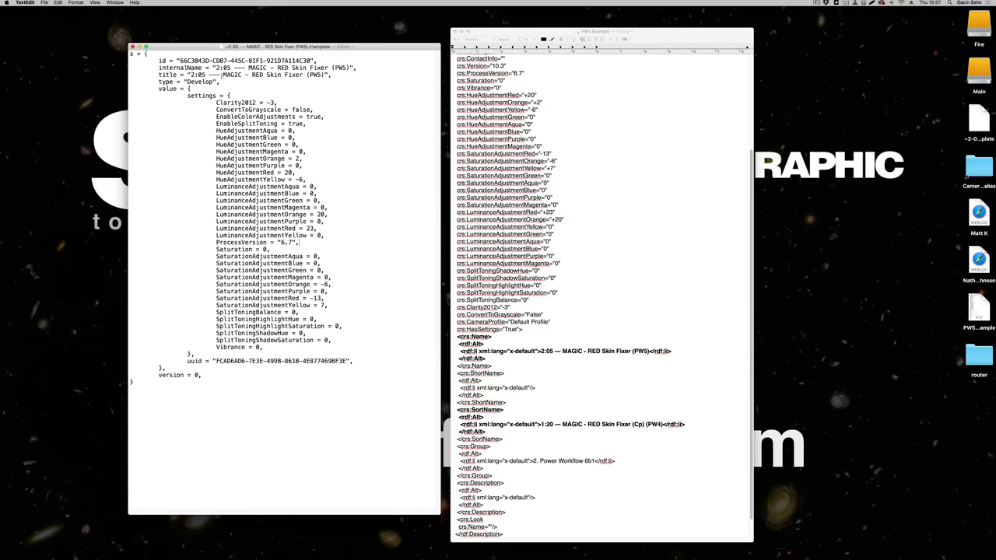
# Step: Switch to TextEdit and highlight the lrtemplate file's title value and the PW5 Example document's crs:Name and crs:SortName values
pyautogui.moveTo(189, 75); pyautogui.dragTo(234, 82)
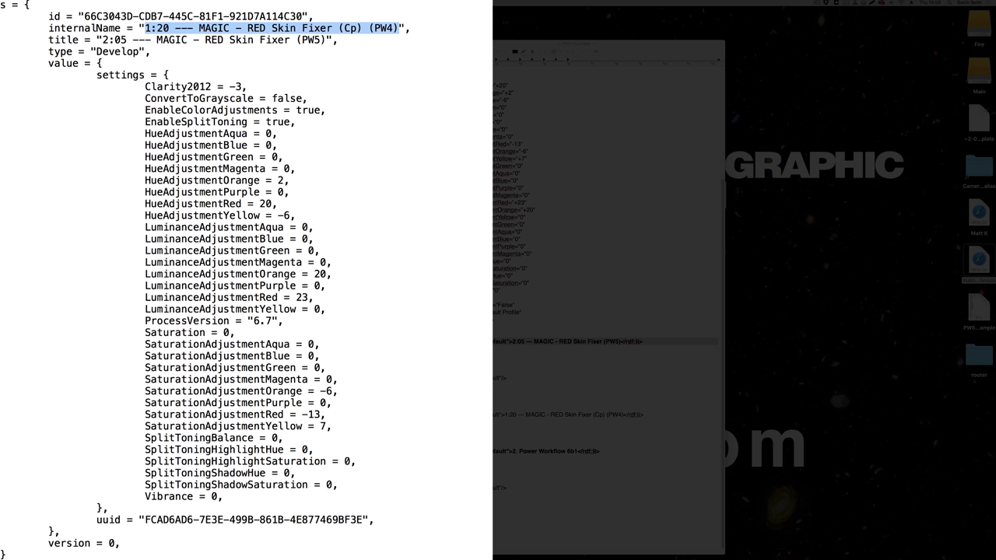
pyautogui.click(128, 40)
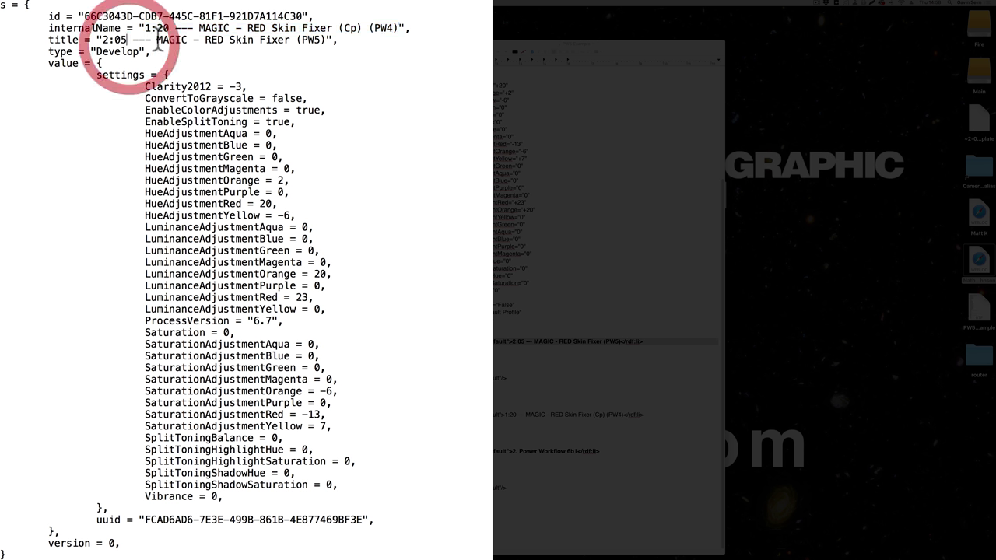
pyautogui.moveTo(102, 40); pyautogui.dragTo(327, 39)
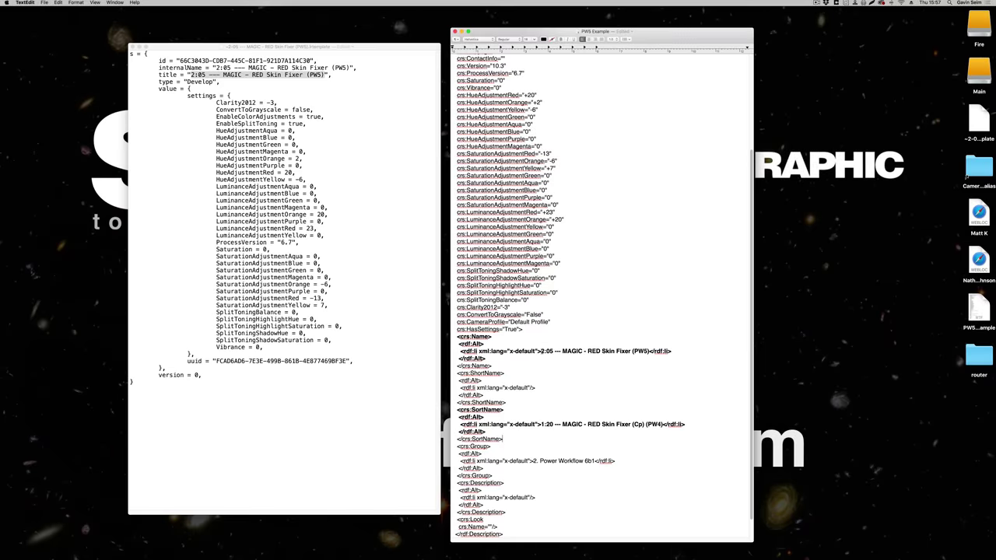
pyautogui.moveTo(541, 351); pyautogui.dragTo(650, 351)
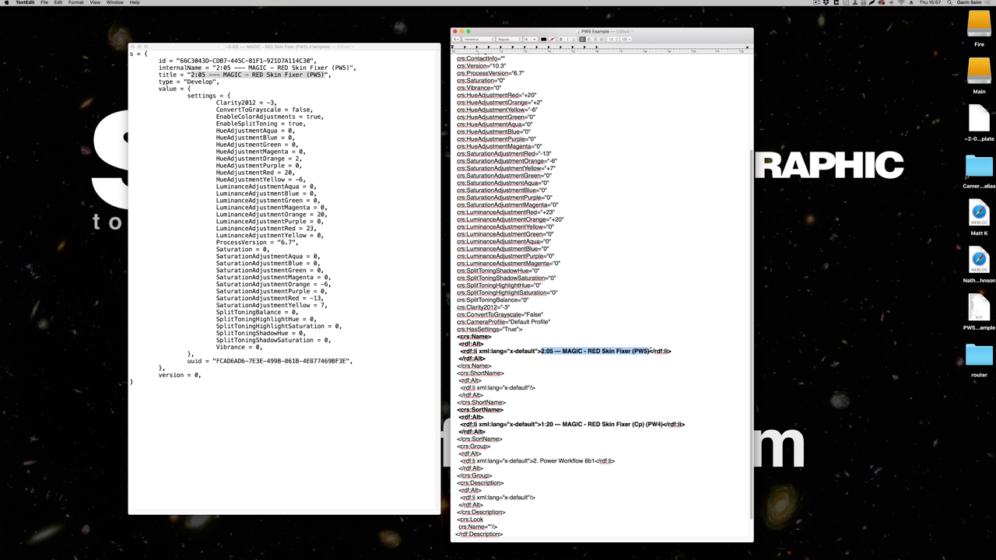
pyautogui.moveTo(541, 424); pyautogui.dragTo(664, 424)
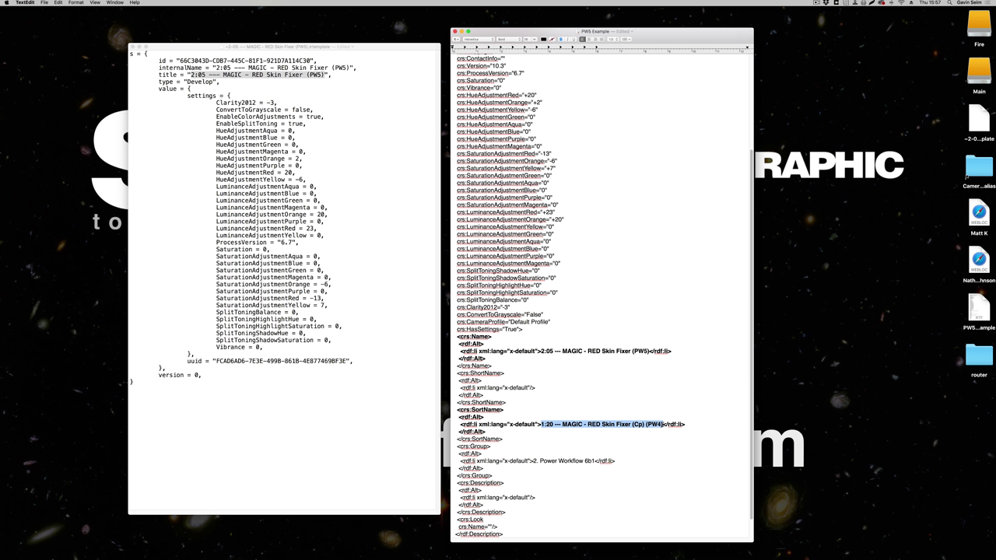
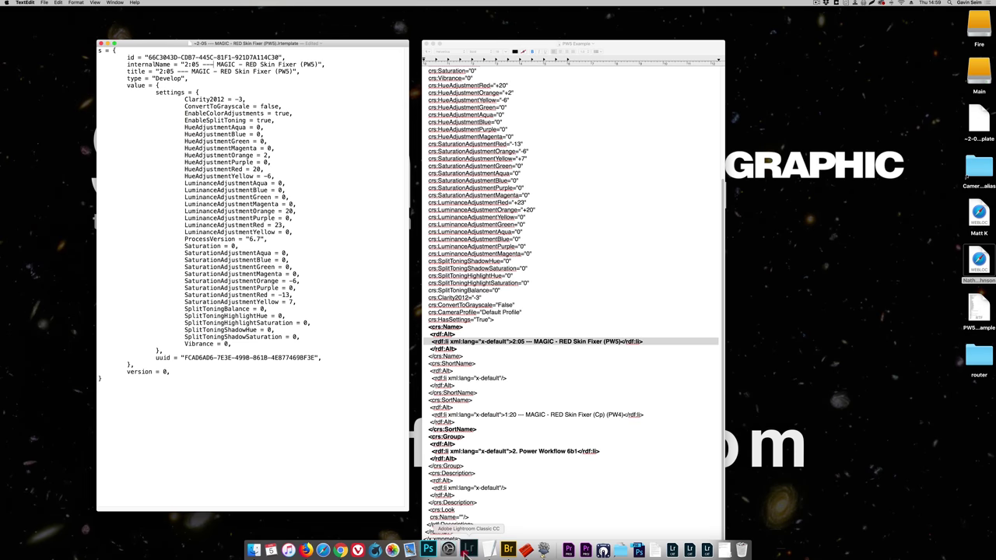
# Step: Switch to Lightroom, reveal its presets folder from Preferences, and open the Develop Presets folder in Finder
pyautogui.click(465, 553)
pyautogui.click(28, 2)
pyautogui.click(39, 28)
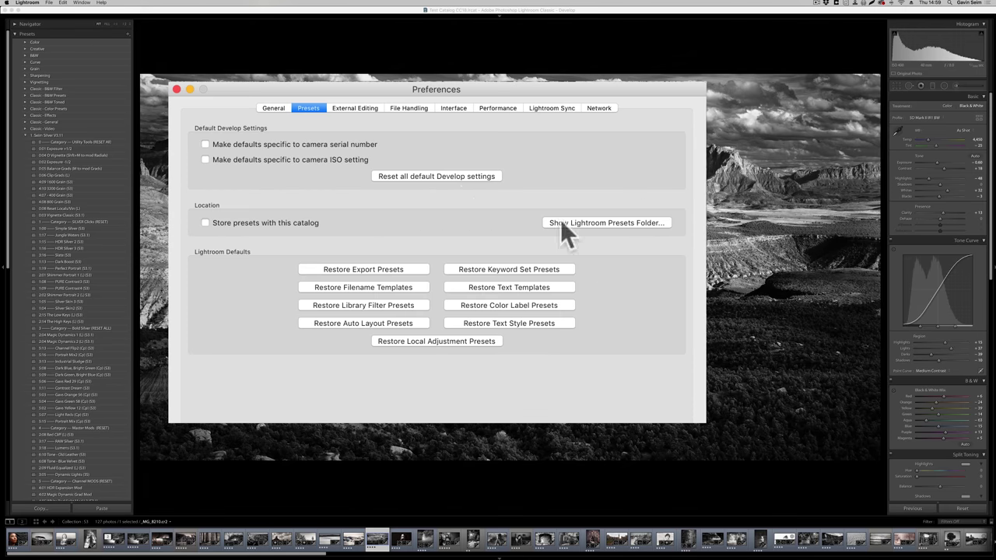
pyautogui.click(577, 224)
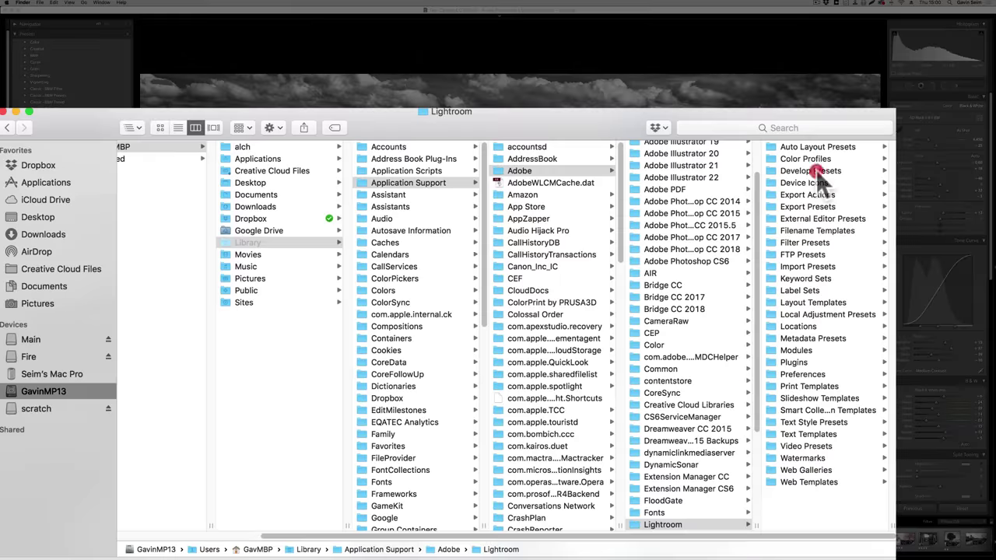
pyautogui.click(541, 260)
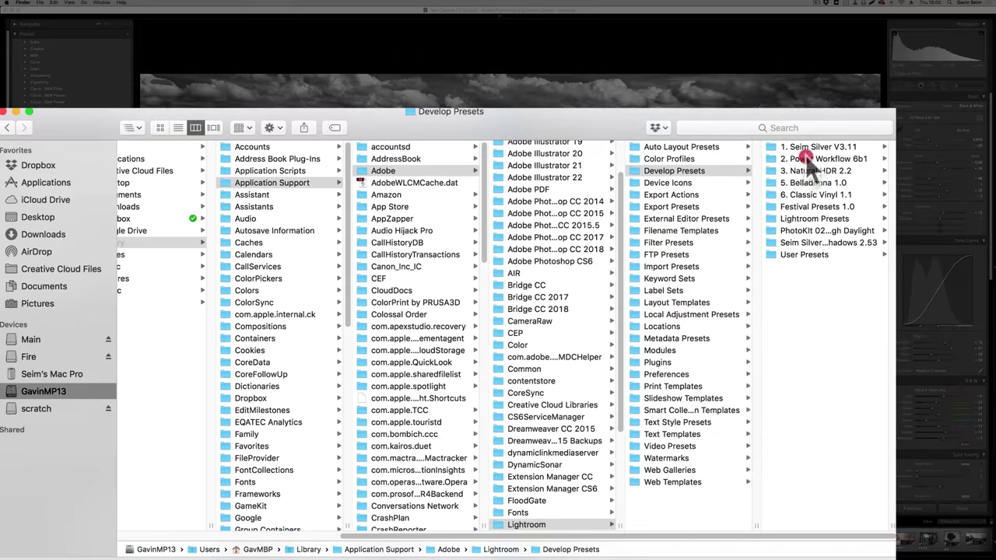
# Step: Open the ~1-03, ~1-04 and ~1-05 lrtemplate files from the 2. Power Workflow 6b1 folder in TextEdit
pyautogui.click(805, 158)
pyautogui.click(809, 180)
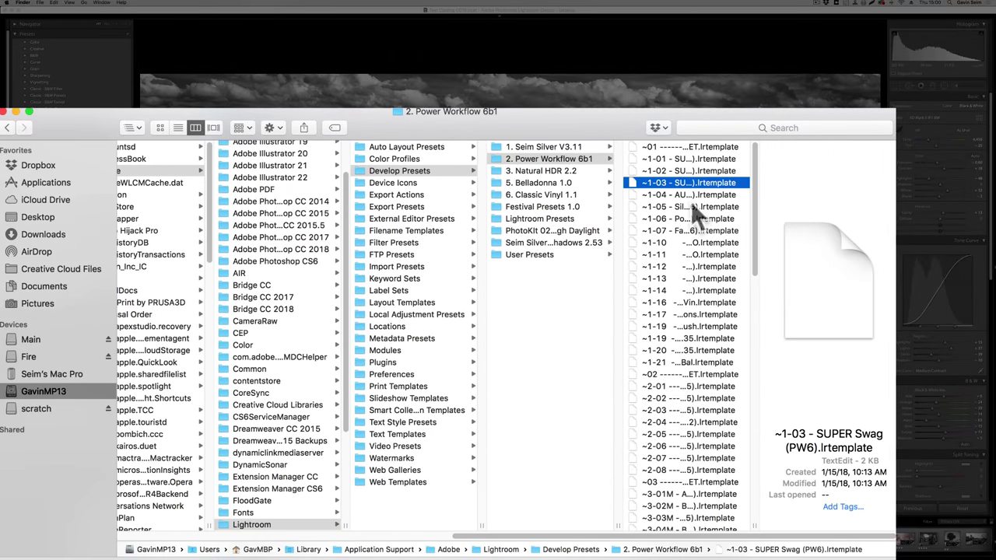
pyautogui.keyDown('shift'); pyautogui.click(689, 194); pyautogui.keyUp('shift')
pyautogui.moveTo(675, 195); pyautogui.dragTo(590, 240)
pyautogui.moveTo(442, 291); pyautogui.dragTo(479, 551)
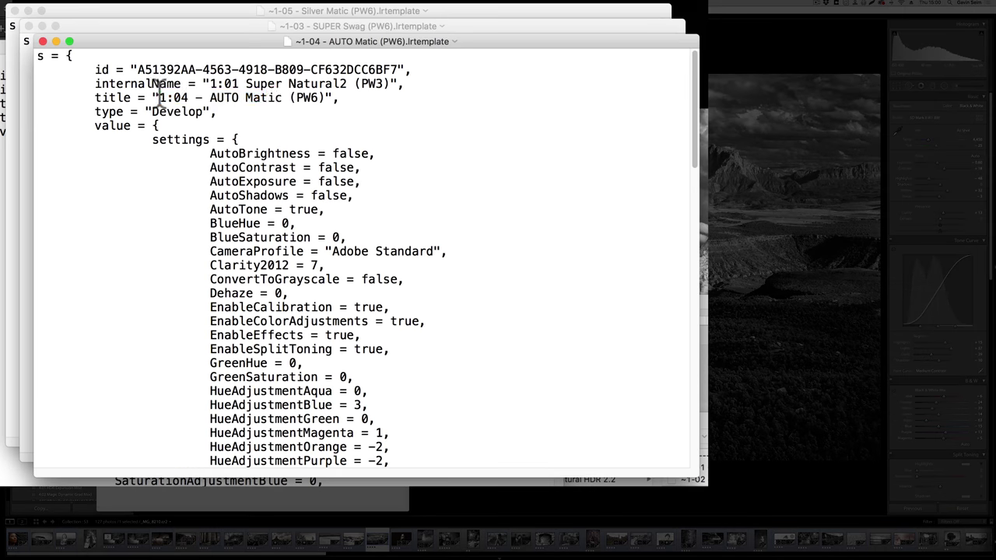
# Step: Highlight the title value in the ~1-04 AUTO Matic (PW6) file, and close the three newly opened preset files
pyautogui.moveTo(158, 98); pyautogui.dragTo(322, 101)
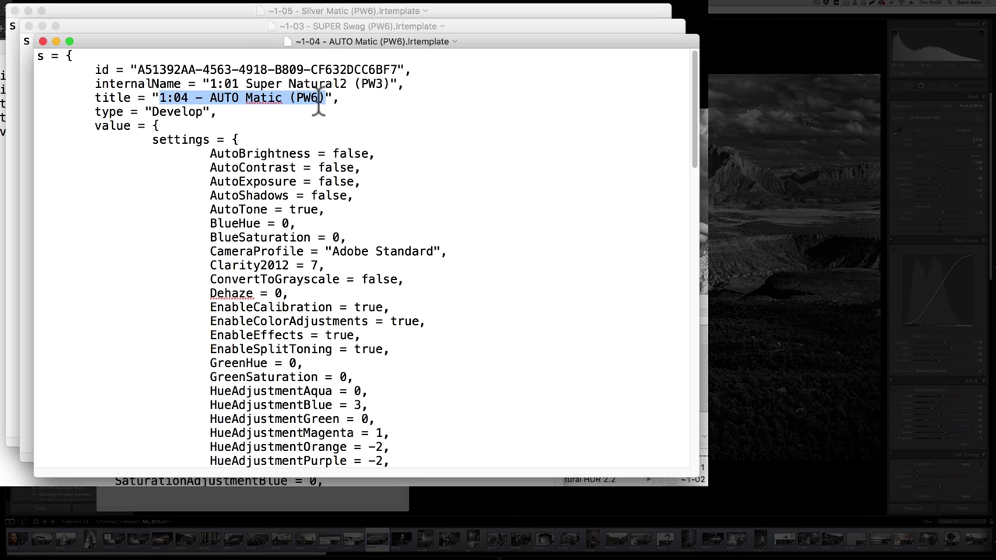
pyautogui.click(525, 178)
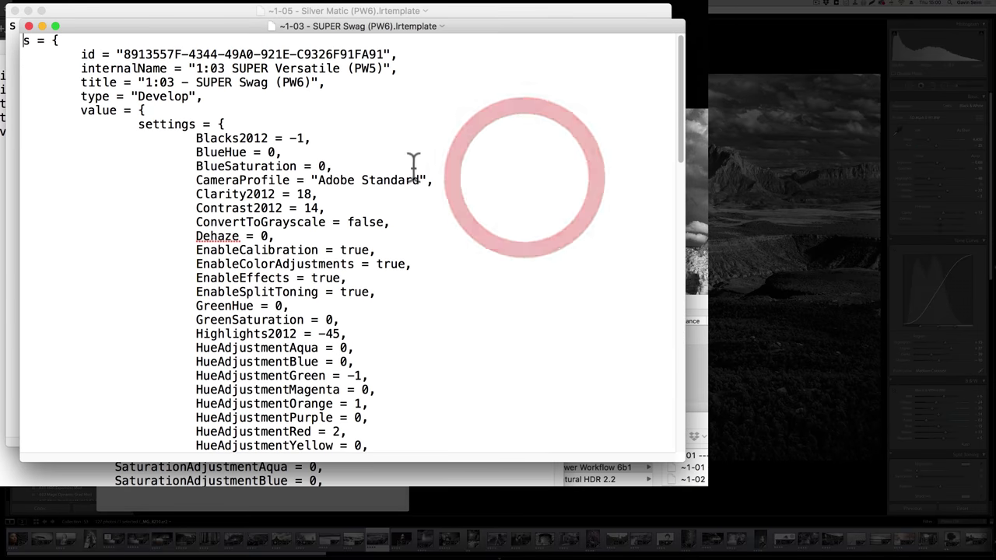
pyautogui.click(489, 168)
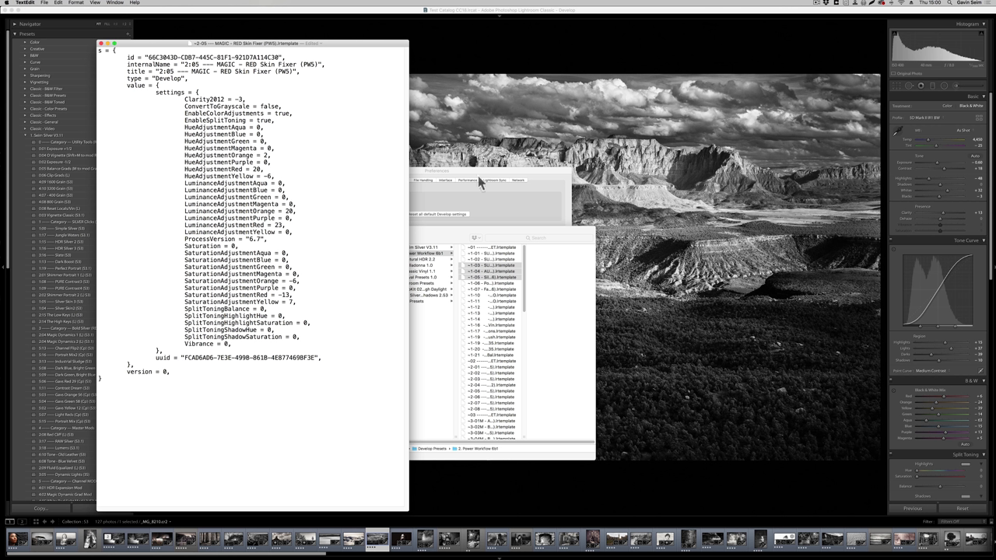
# Step: Return to Finder and inspect the ~1-12, ~1-07 and ~1-11 preset files in the 2. Power Workflow 6b1 folder
pyautogui.click(255, 176)
pyautogui.click(512, 204)
pyautogui.click(426, 406)
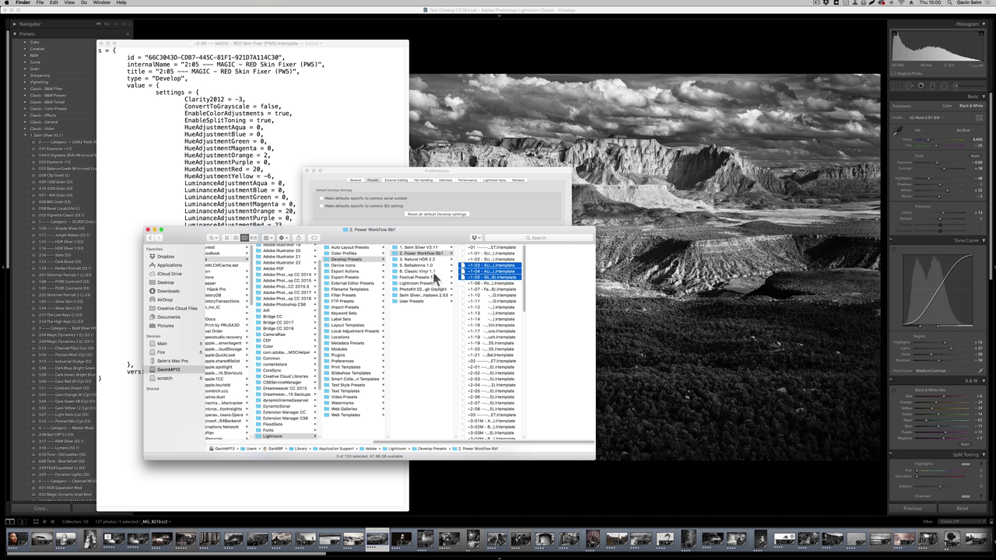
pyautogui.click(492, 307)
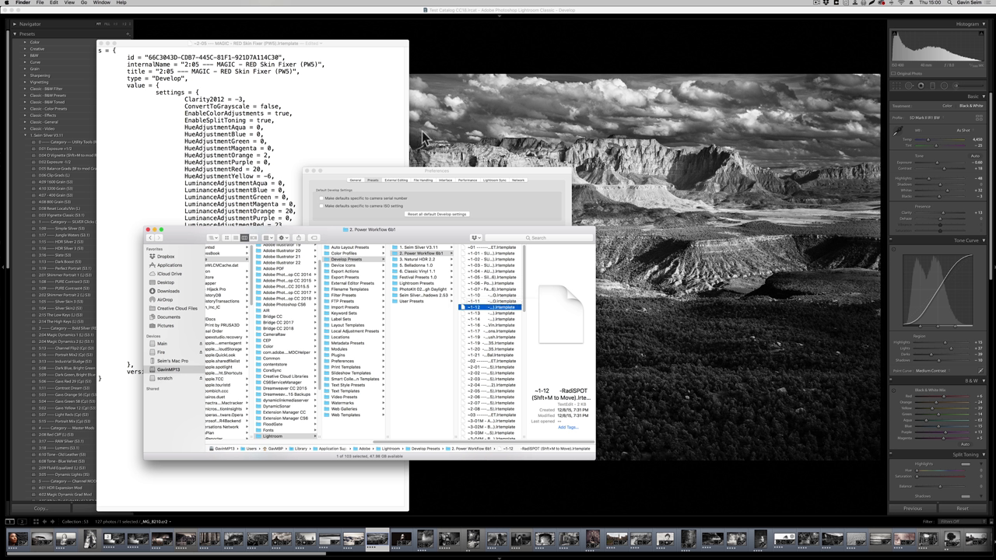
pyautogui.click(489, 289)
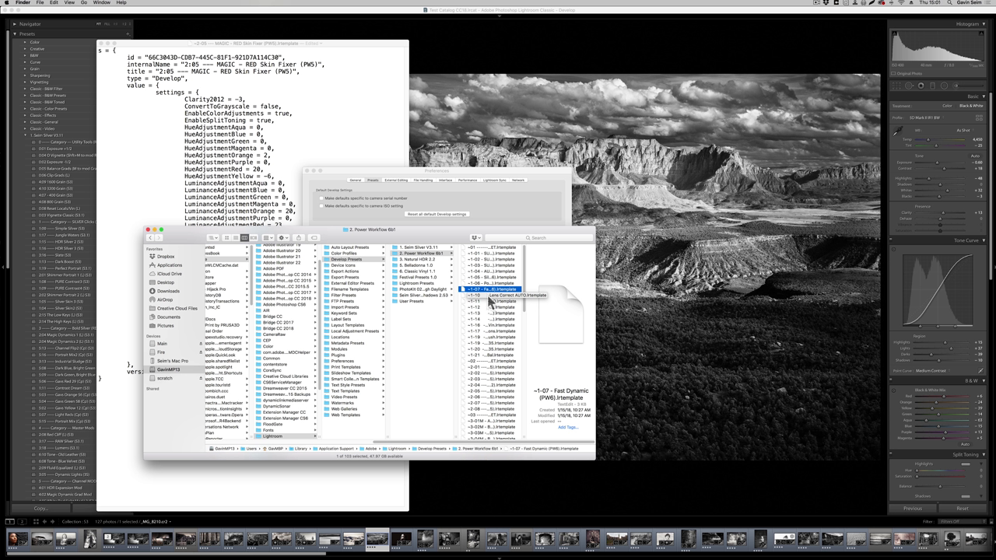
pyautogui.click(486, 302)
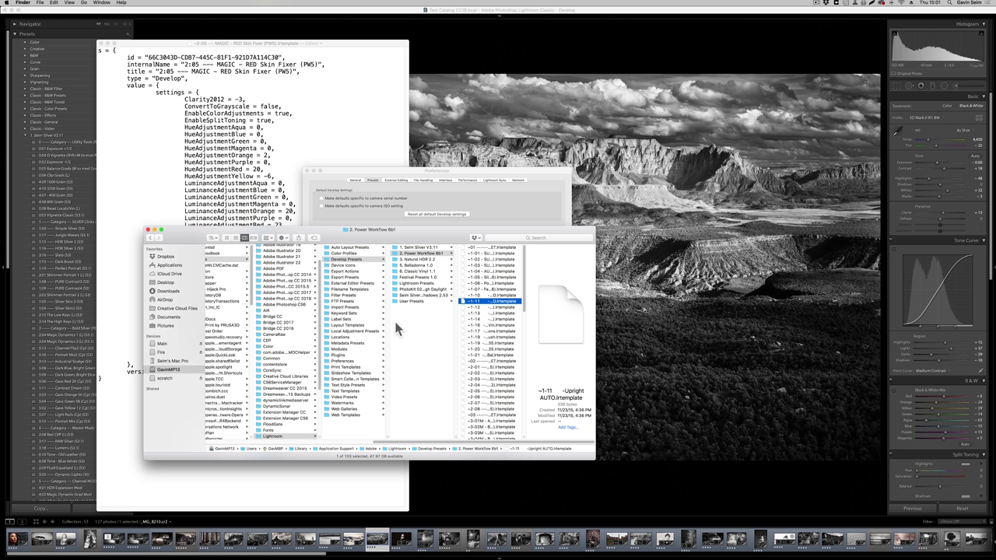
# Step: Highlight all the preset folders inside Develop Presets and clear the selection
pyautogui.moveTo(418, 338); pyautogui.dragTo(409, 234)
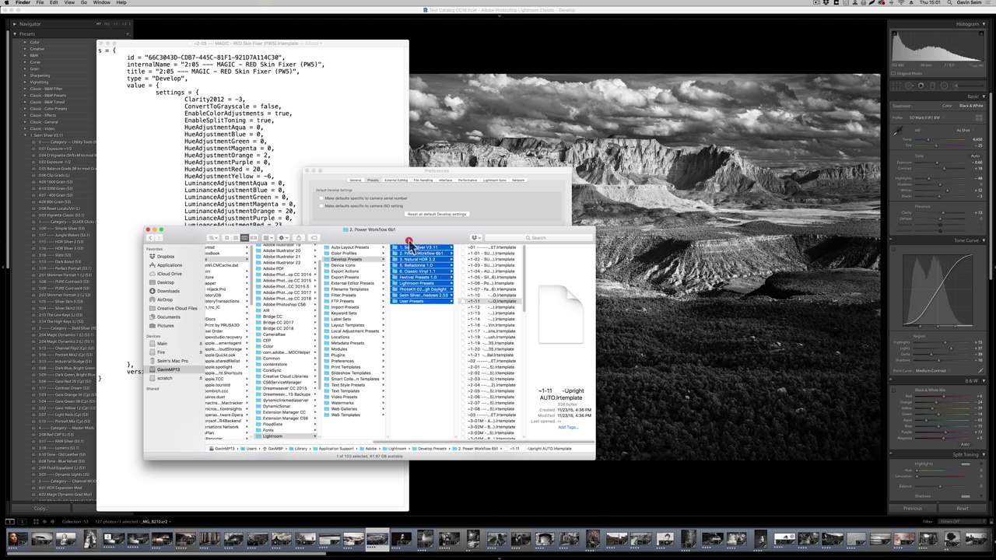
pyautogui.click(411, 347)
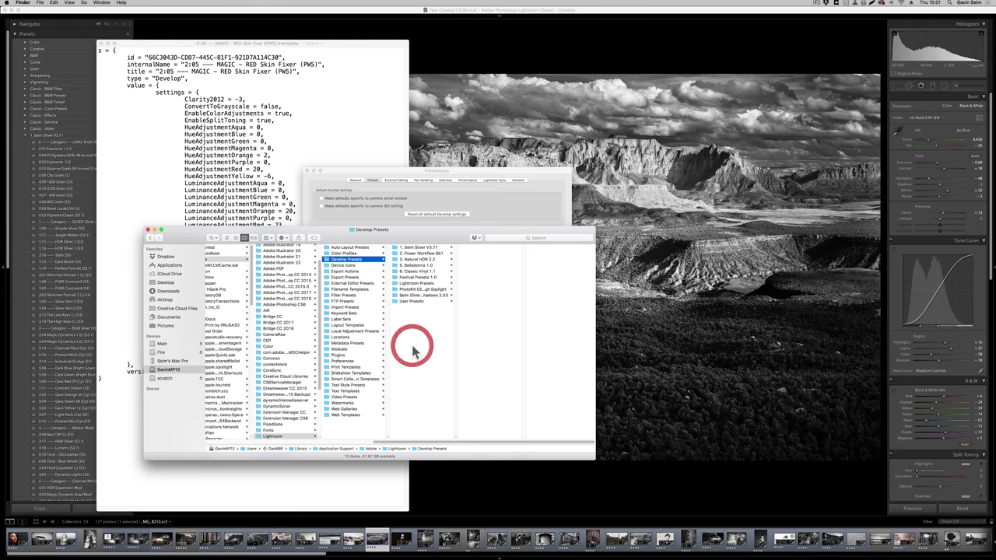
pyautogui.click(242, 173)
pyautogui.click(427, 310)
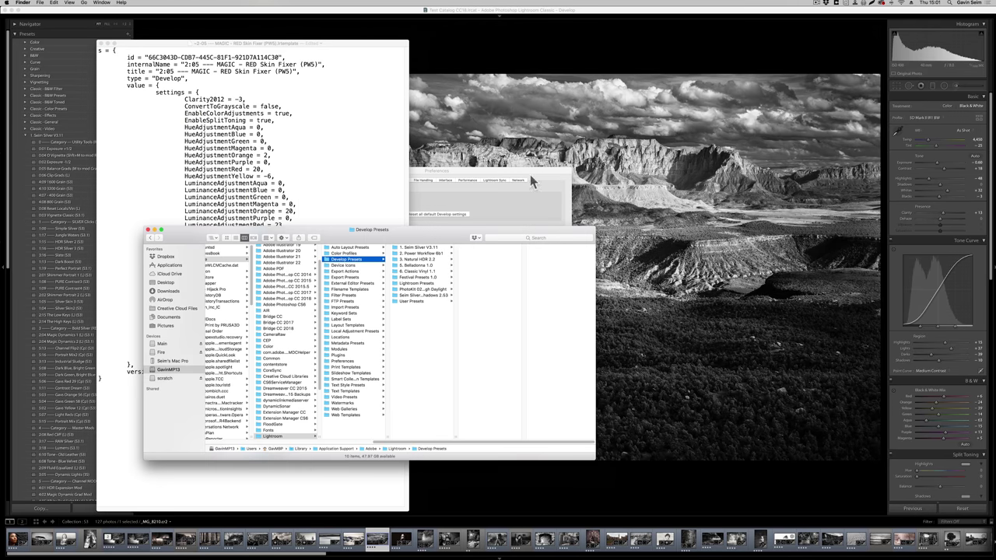
# Step: Open the Dropbox folder, examine the lrtemplate files in 1. Seim Silver V3.15, and close that window
pyautogui.click(827, 4)
pyautogui.click(863, 19)
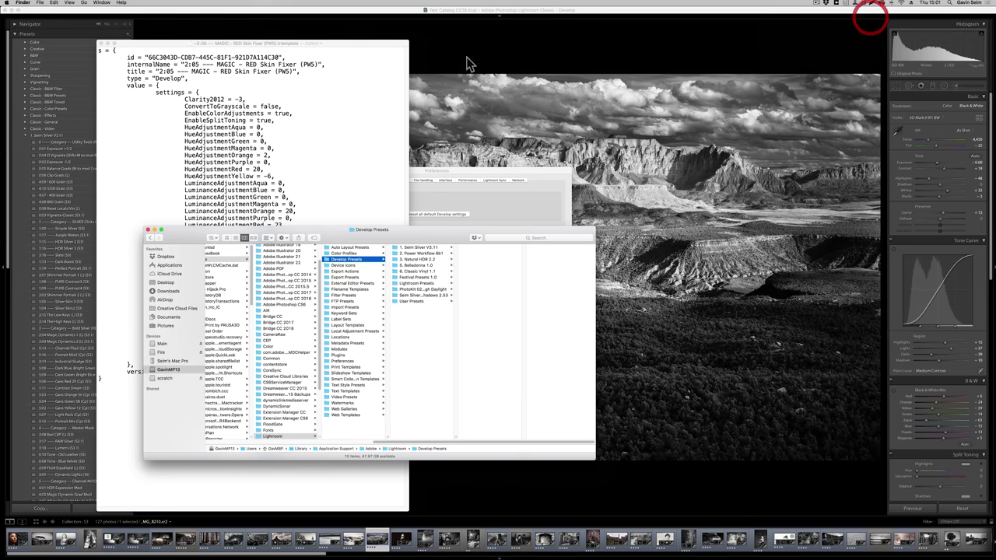
pyautogui.click(312, 200)
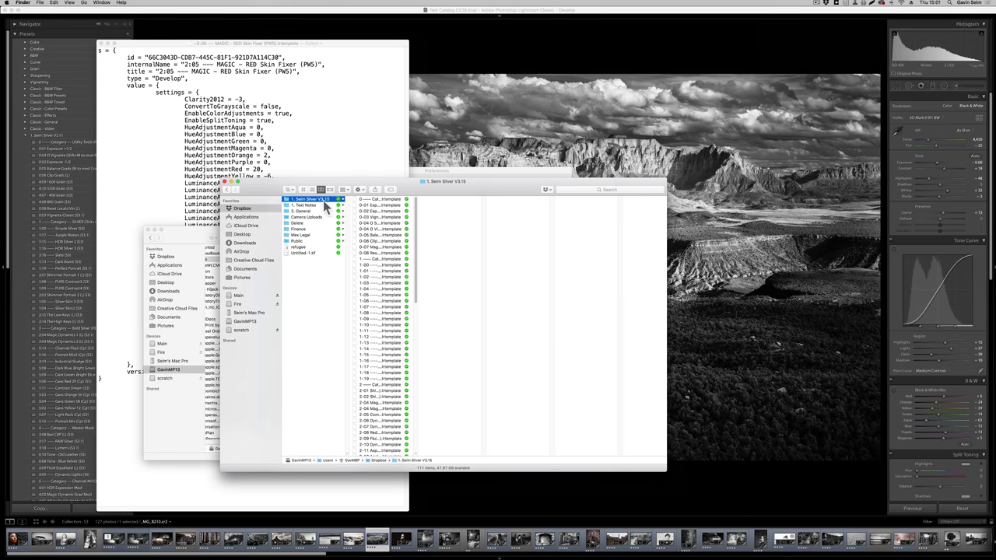
pyautogui.scroll(-10, 378, 265)
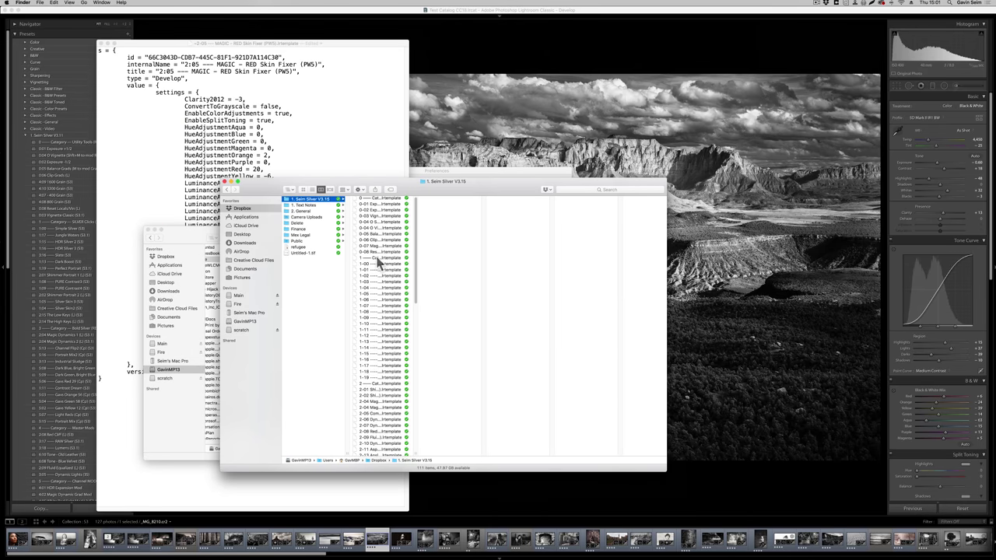
pyautogui.scroll(10, 385, 299)
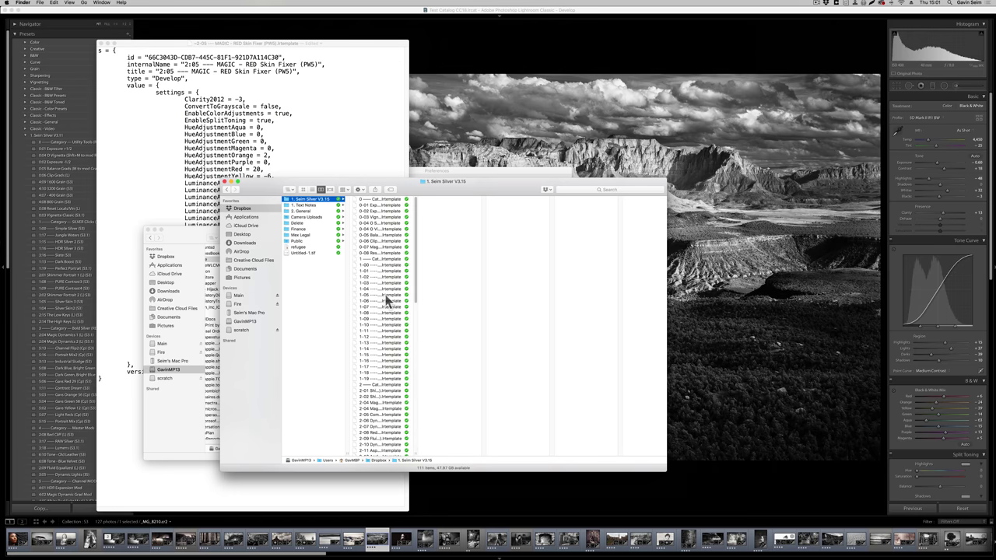
pyautogui.press('super+w')
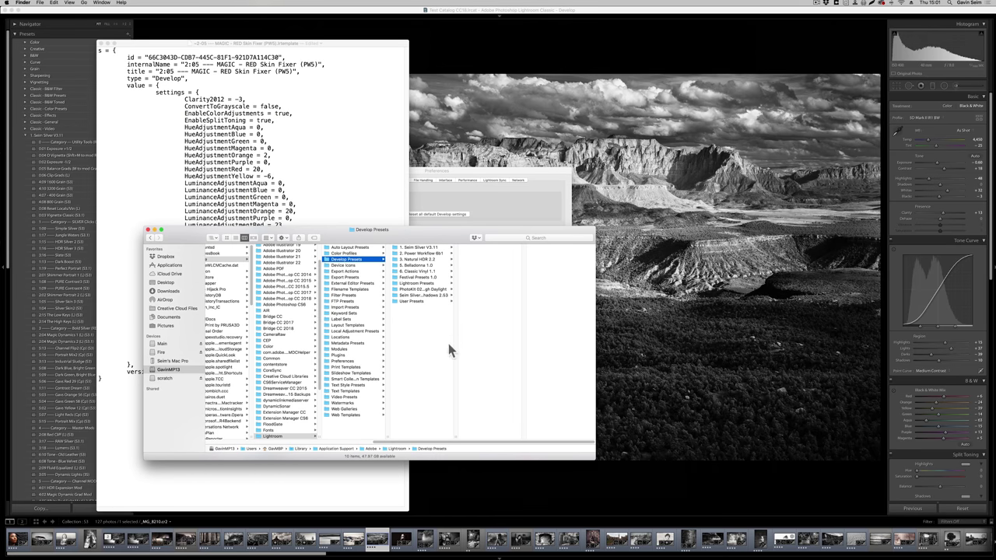
# Step: Close the ~2-05 MAGIC - RED Skin Fixer (PW5) preset file and return to the Develop Presets folder in Finder
pyautogui.click(127, 367)
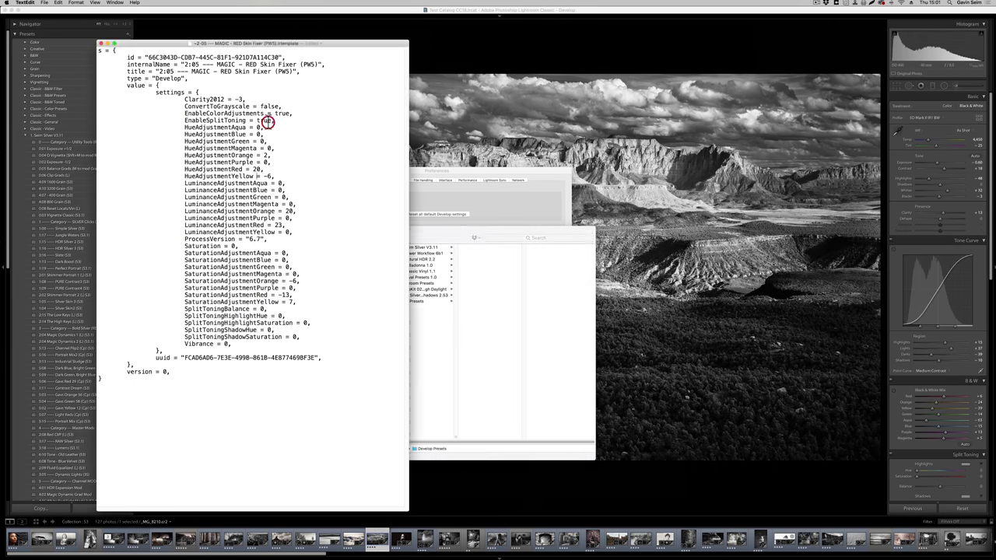
pyautogui.click(102, 44)
pyautogui.click(434, 321)
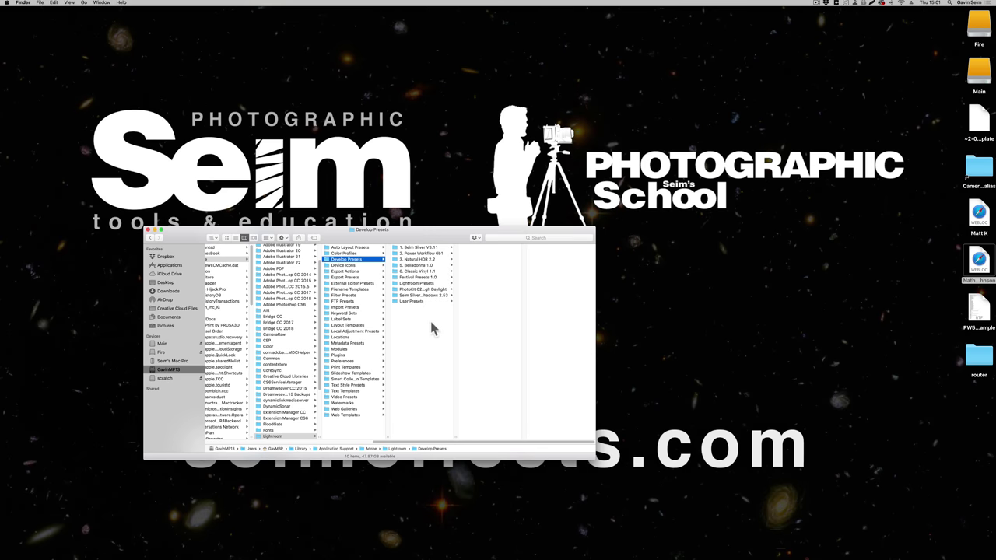
pyautogui.click(436, 253)
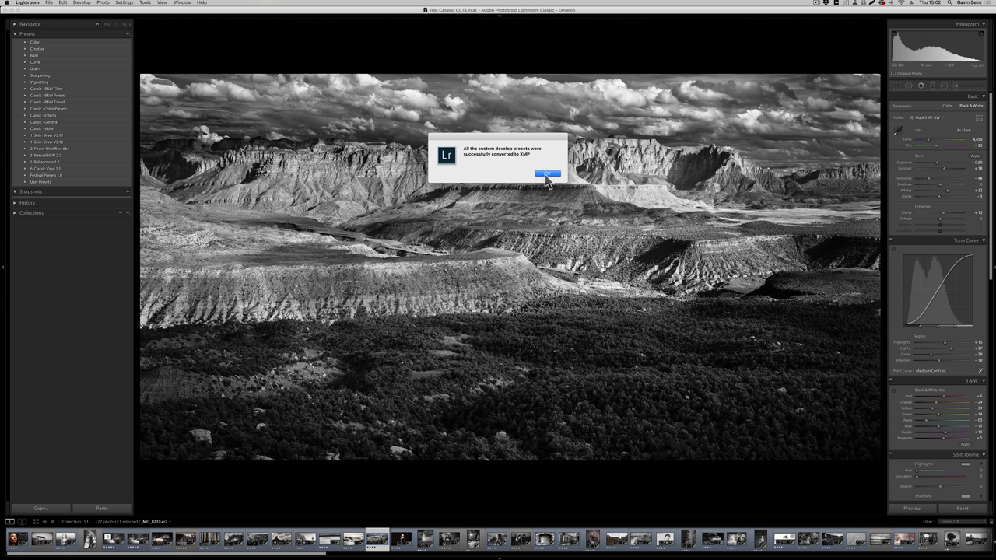
# Step: Dismiss the preset conversion notice in Lightroom, expand 1. Seim Silver V3.15, and try one of its Silver Skin presets before undoing it
pyautogui.click(546, 174)
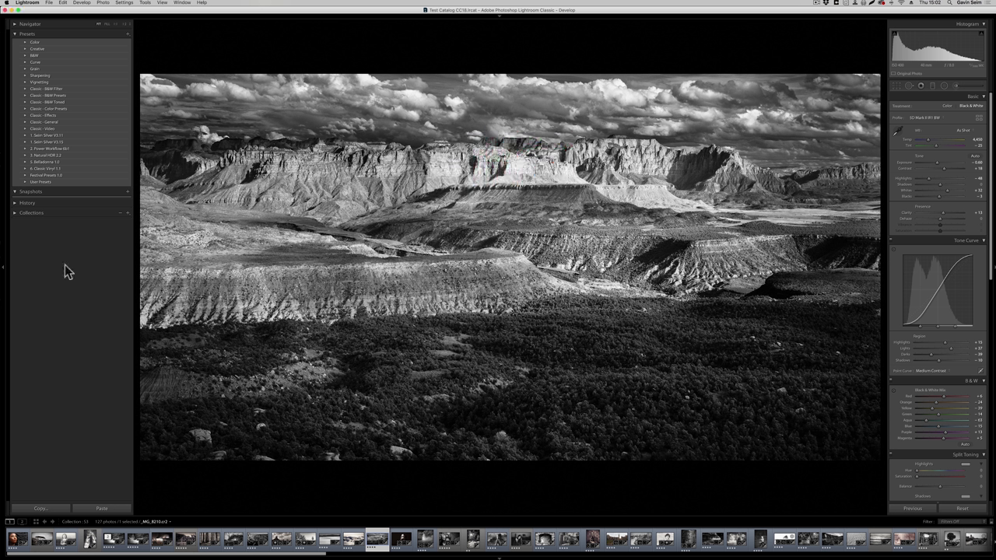
pyautogui.click(26, 141)
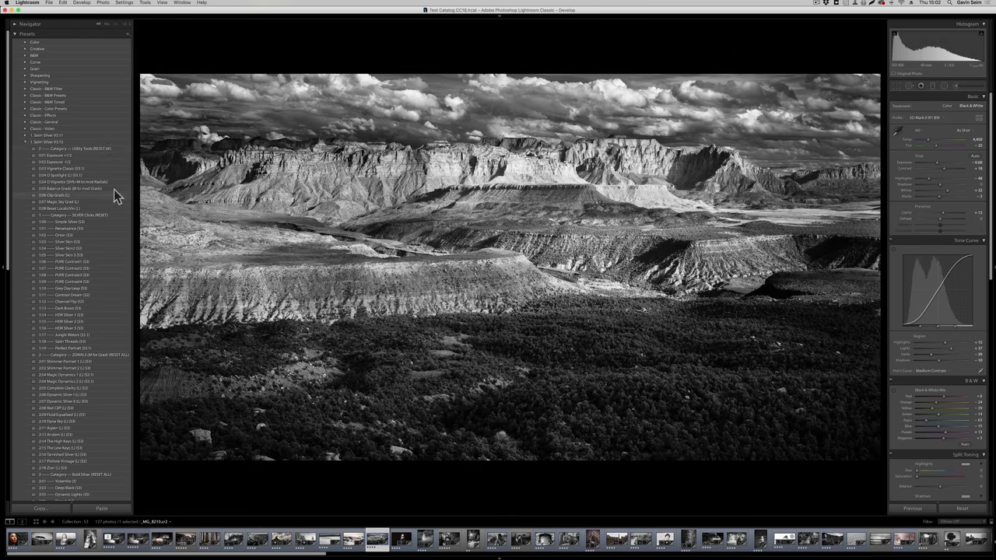
pyautogui.click(63, 252)
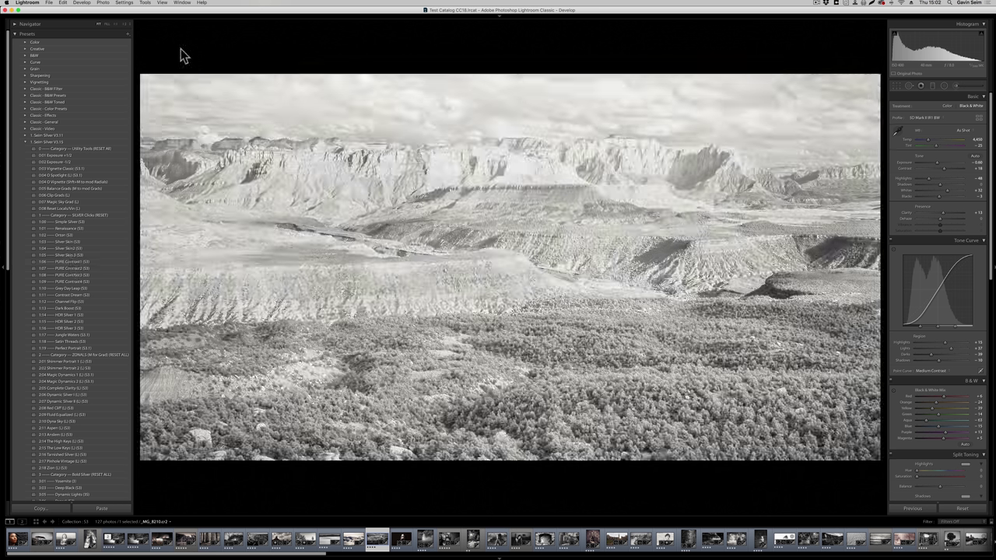
pyautogui.press('super+z')
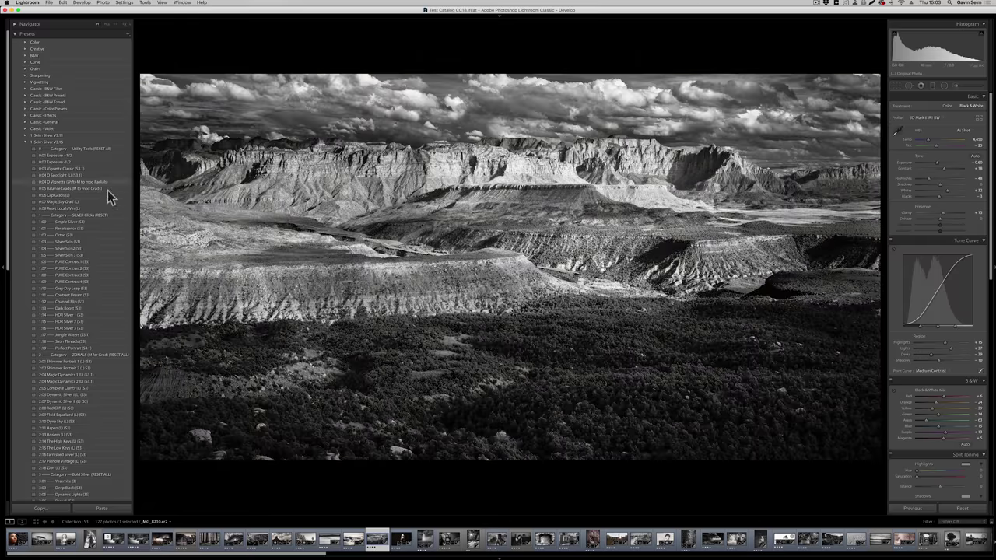
# Step: Reveal the 1:02 Orton (S3) preset in Finder, enlarge the window, and select its 1. Seim Silver V3.15 folder inside CameraRaw Settings
pyautogui.rightClick(56, 234)
pyautogui.click(75, 266)
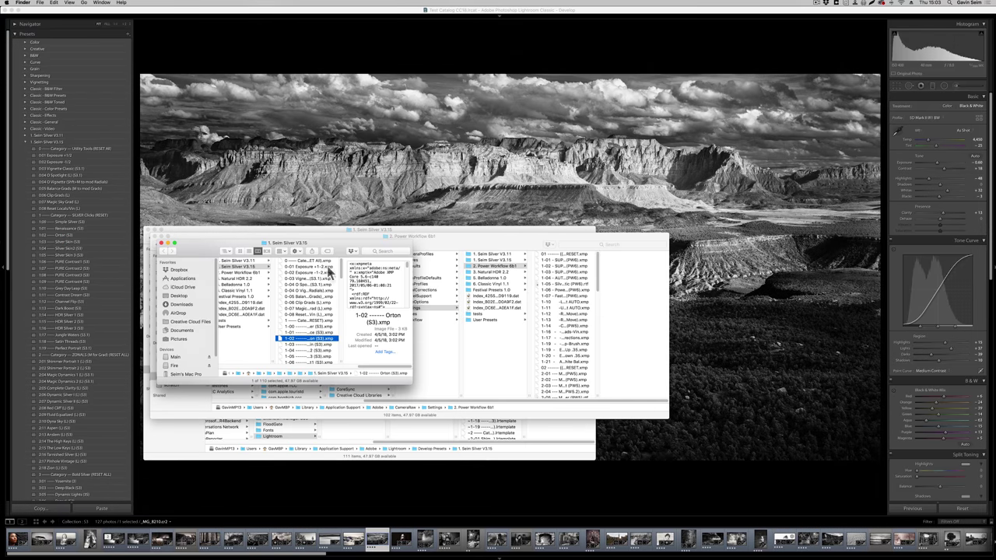
pyautogui.moveTo(412, 385); pyautogui.dragTo(735, 508)
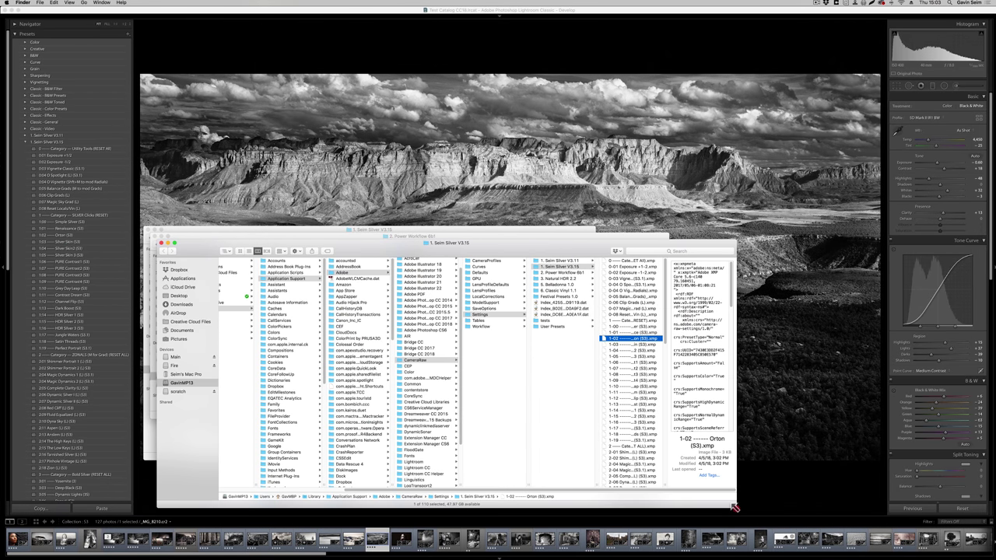
pyautogui.moveTo(527, 256); pyautogui.dragTo(484, 168)
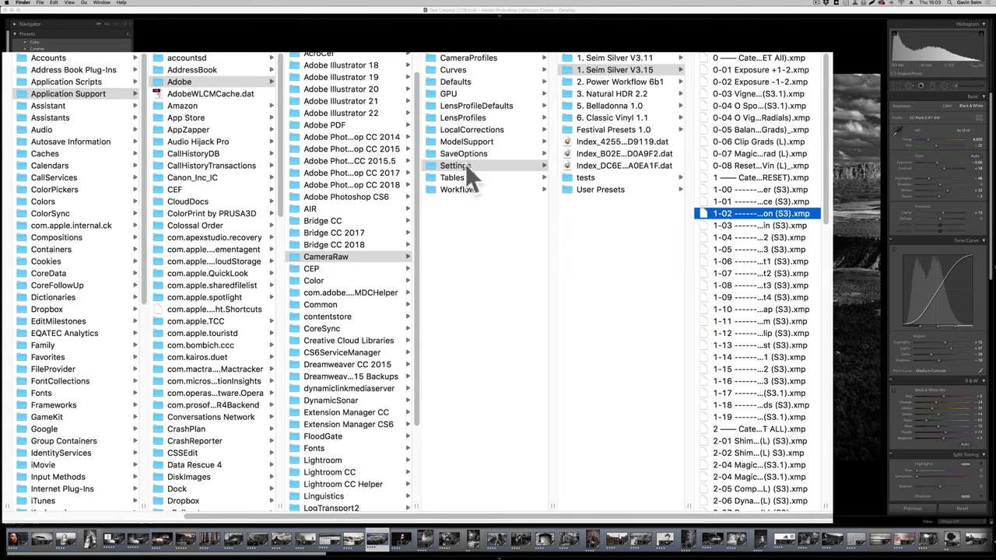
pyautogui.click(652, 251)
pyautogui.click(646, 70)
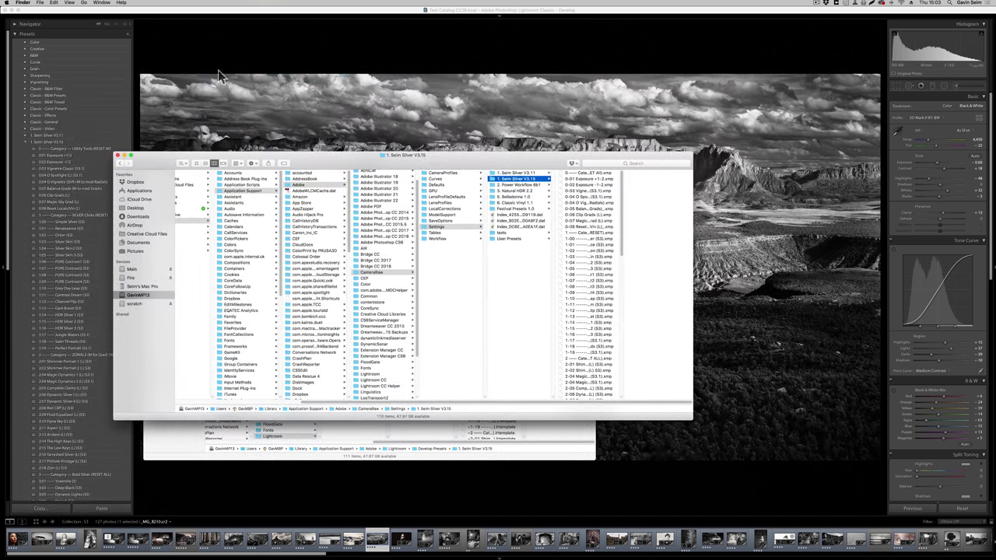
# Step: Return to Lightroom, review the order of the presets in 1. Seim Silver V3.15, and collapse that group
pyautogui.click(214, 62)
pyautogui.scroll(-2, 60, 180)
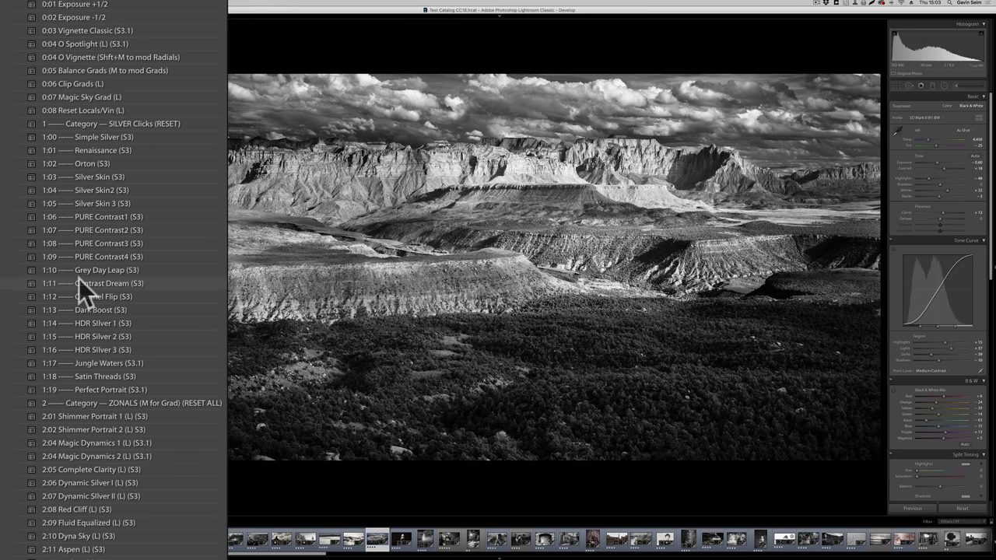
pyautogui.moveTo(78, 283)
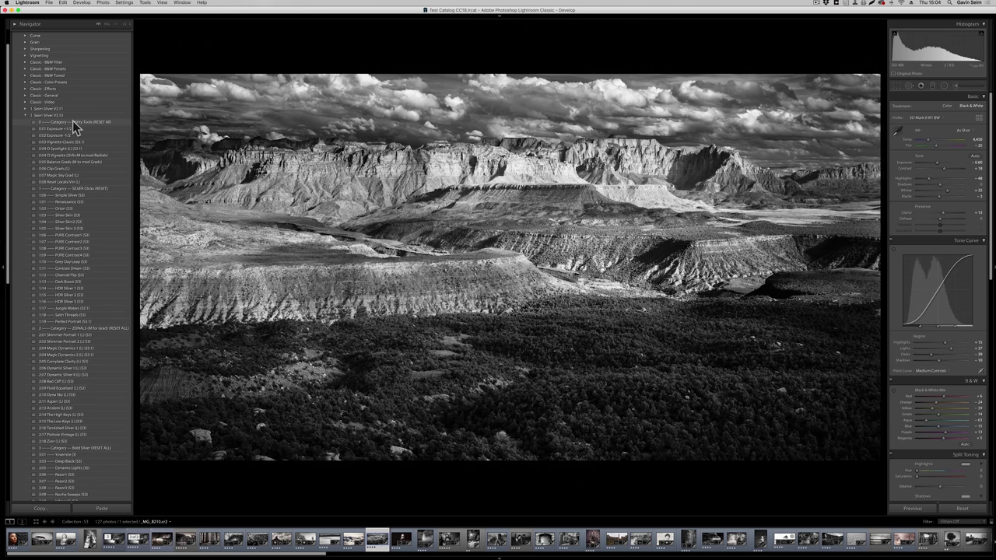
pyautogui.moveTo(73, 122)
pyautogui.click(24, 115)
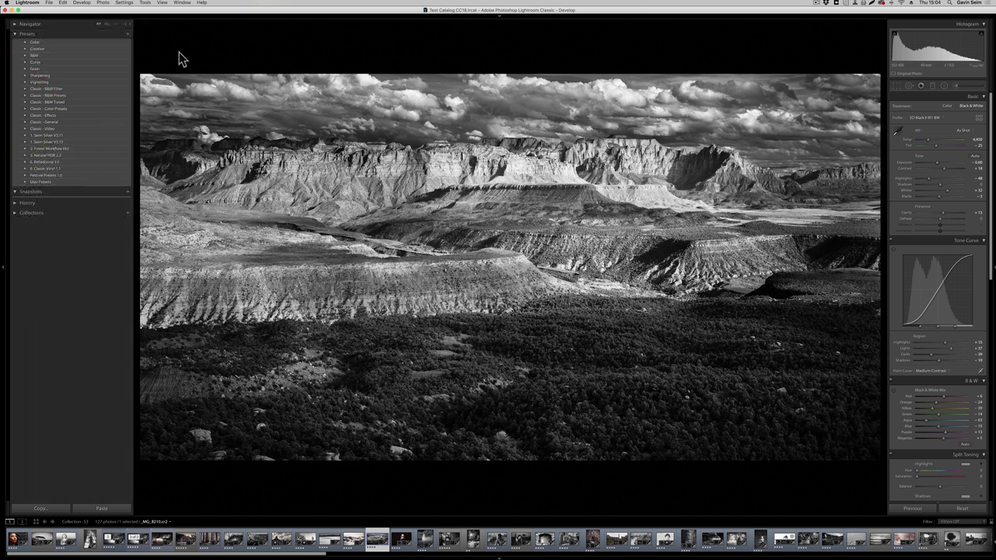
# Step: Show the Lightroom presets folder from the preferences, enlarge its Finder window, and open the Develop Presets folder
pyautogui.click(27, 3)
pyautogui.click(54, 21)
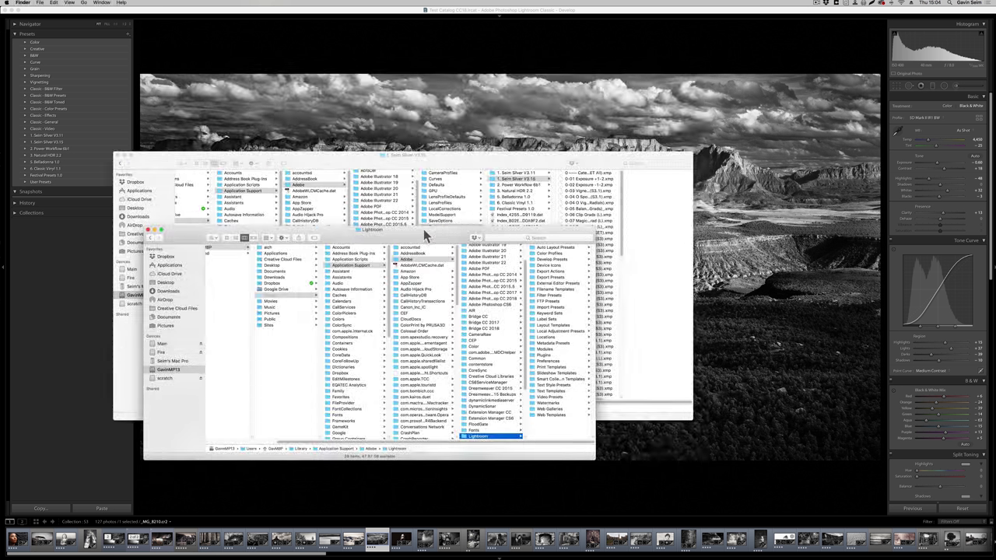
pyautogui.click(382, 106)
pyautogui.moveTo(652, 455); pyautogui.dragTo(675, 480)
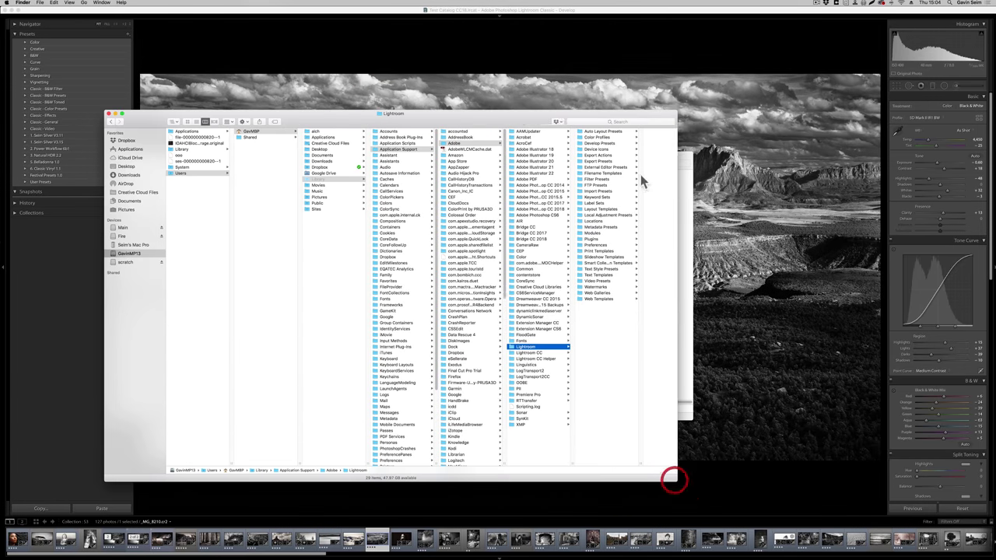
pyautogui.click(595, 143)
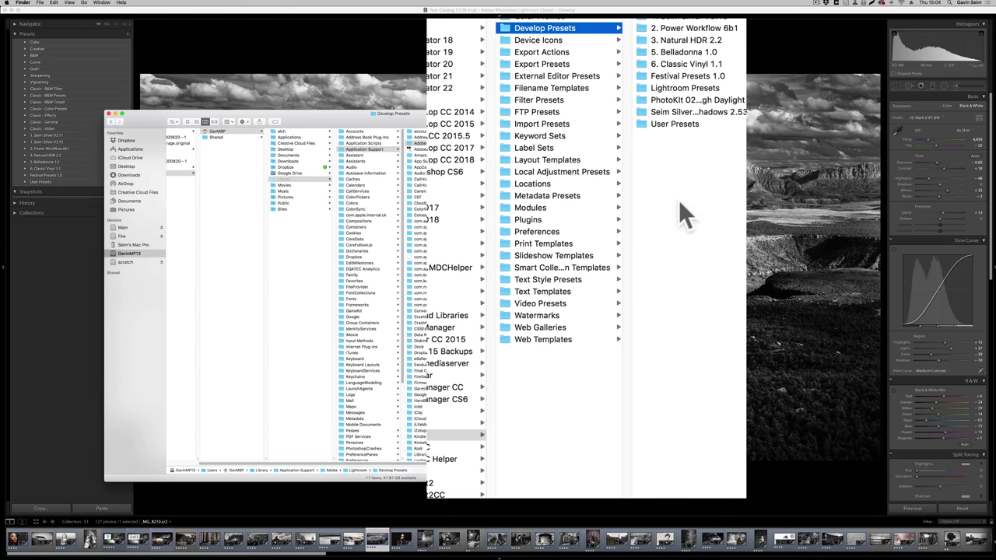
# Step: Switch to Photoshop and open the Camera Raw Filter for the TrainingFileV3 copy image
pyautogui.click(45, 305)
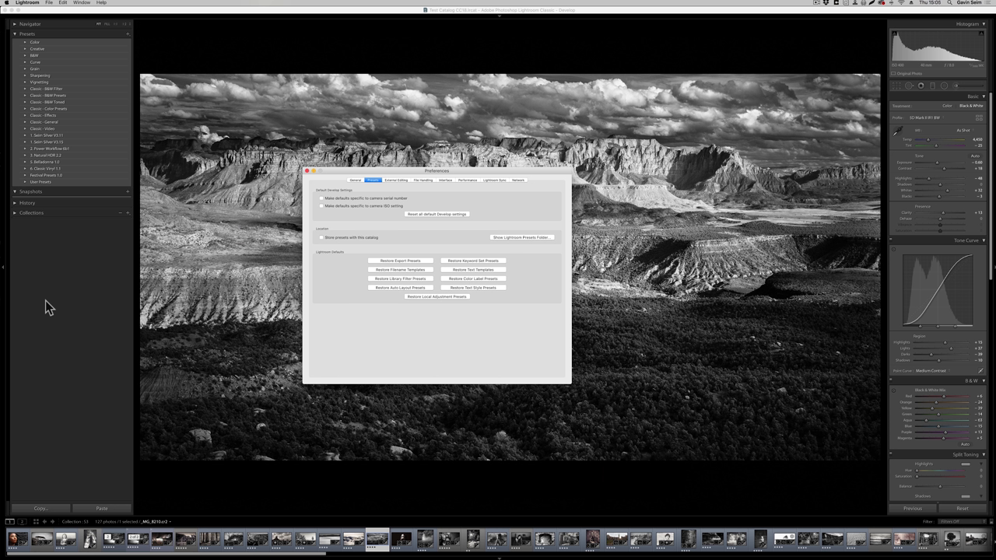
pyautogui.click(484, 550)
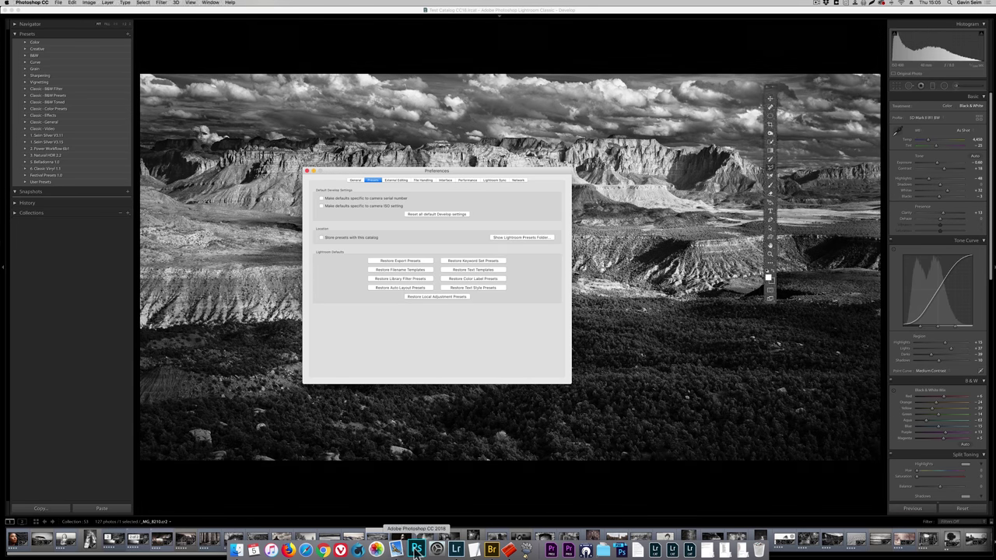
pyautogui.click(463, 550)
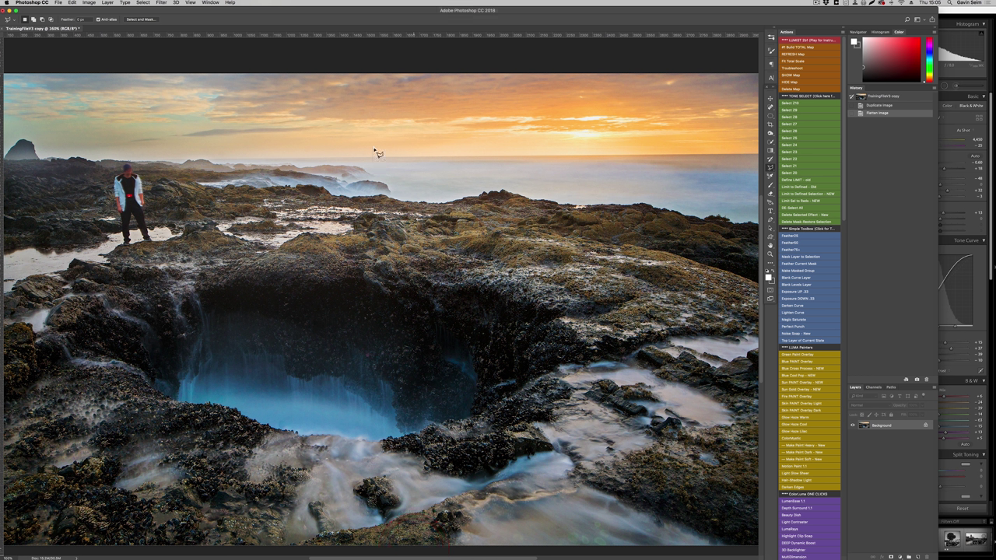
pyautogui.click(162, 3)
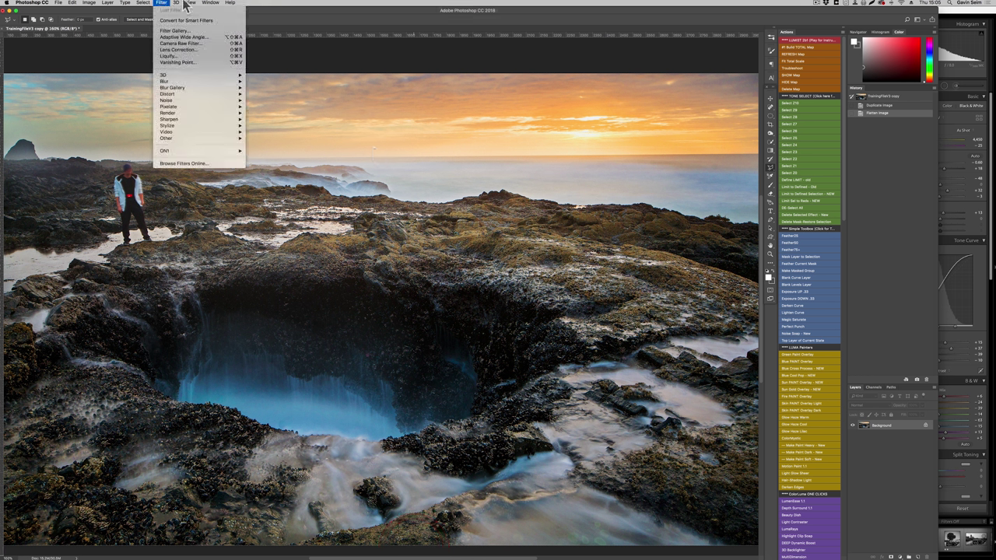
pyautogui.click(179, 43)
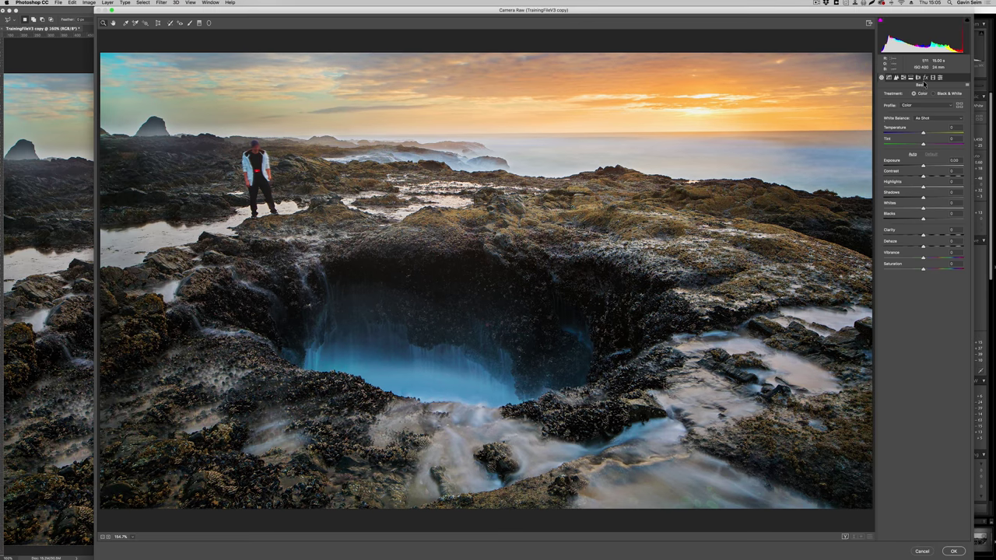
# Step: Display the presets in Camera Raw and look through the 1. Seim Silver V3.15 group before collapsing it
pyautogui.click(932, 78)
pyautogui.click(940, 78)
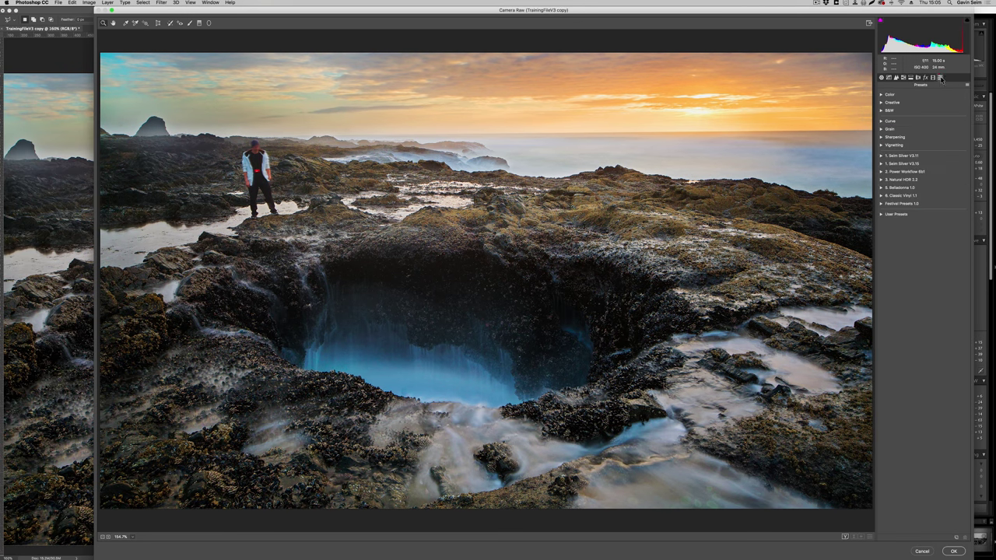
pyautogui.click(882, 163)
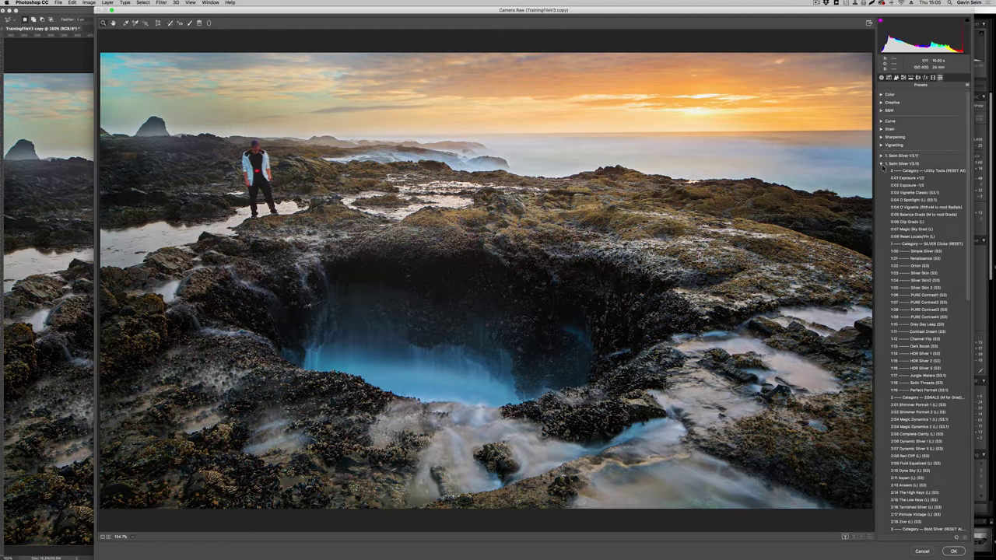
pyautogui.click(881, 163)
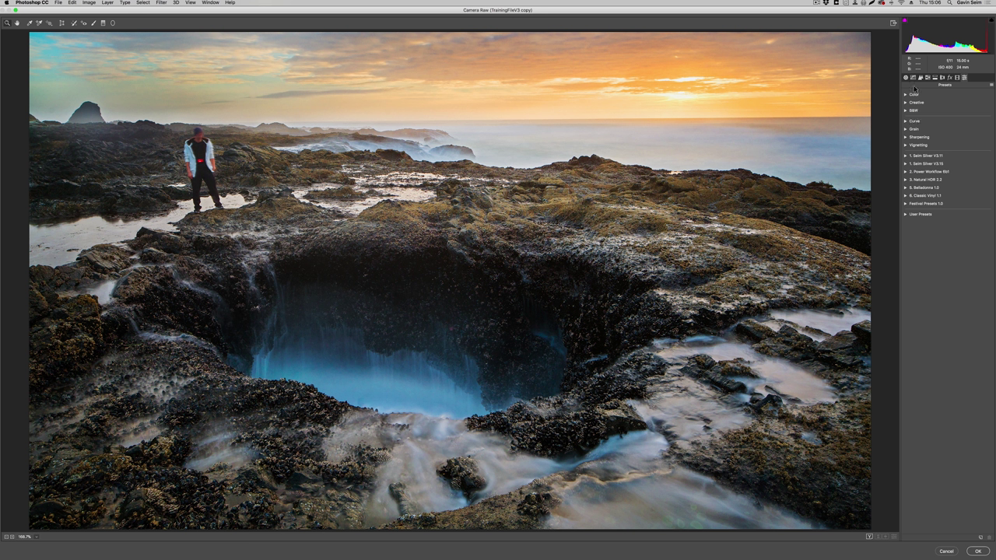
# Step: Hide the Color, Creative, B&W, Curve, Grain, Sharpening and Vignetting preset sets in Camera Raw
pyautogui.rightClick(912, 94)
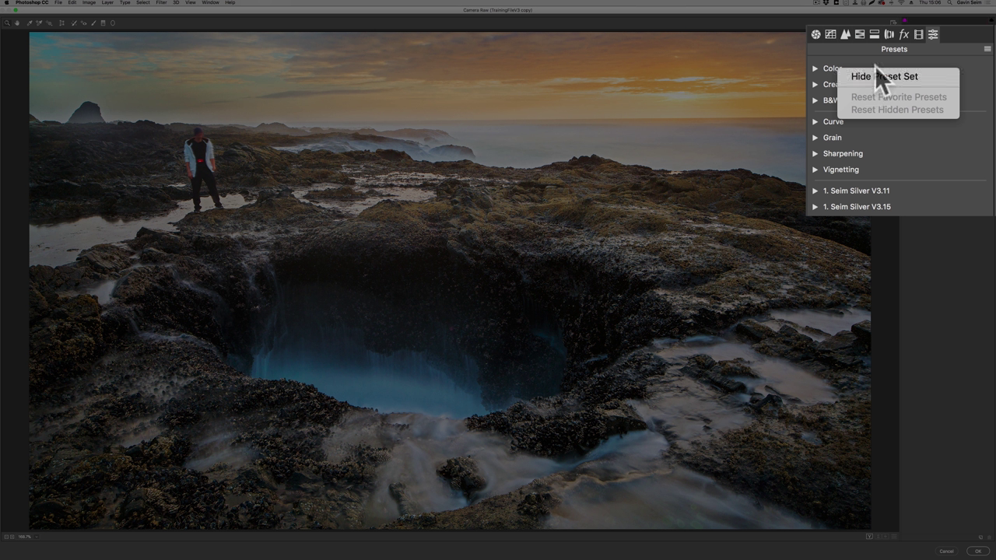
pyautogui.click(965, 298)
pyautogui.rightClick(839, 73)
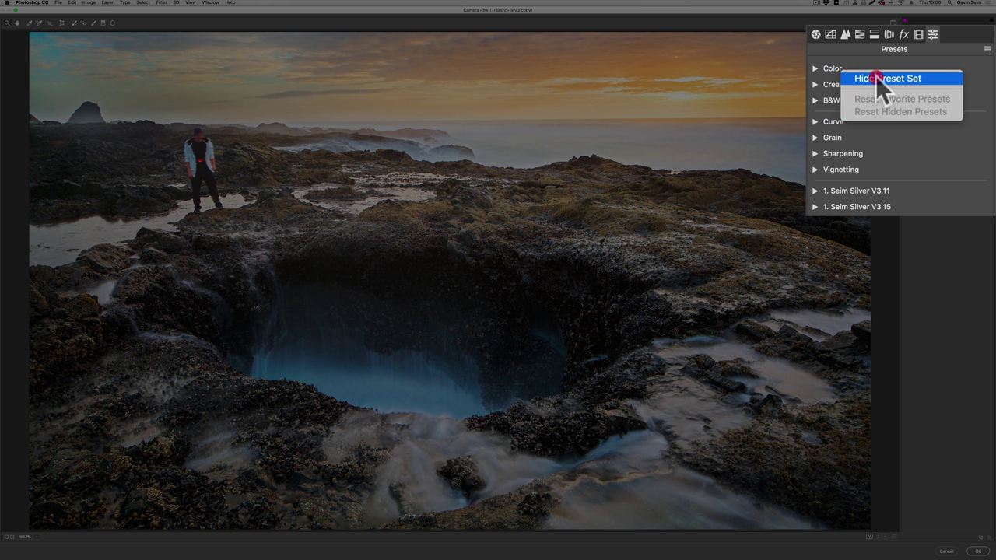
pyautogui.click(875, 76)
pyautogui.rightClick(840, 68)
pyautogui.click(862, 77)
pyautogui.rightClick(838, 67)
pyautogui.click(863, 76)
pyautogui.rightClick(837, 72)
pyautogui.click(858, 77)
pyautogui.rightClick(839, 68)
pyautogui.click(860, 76)
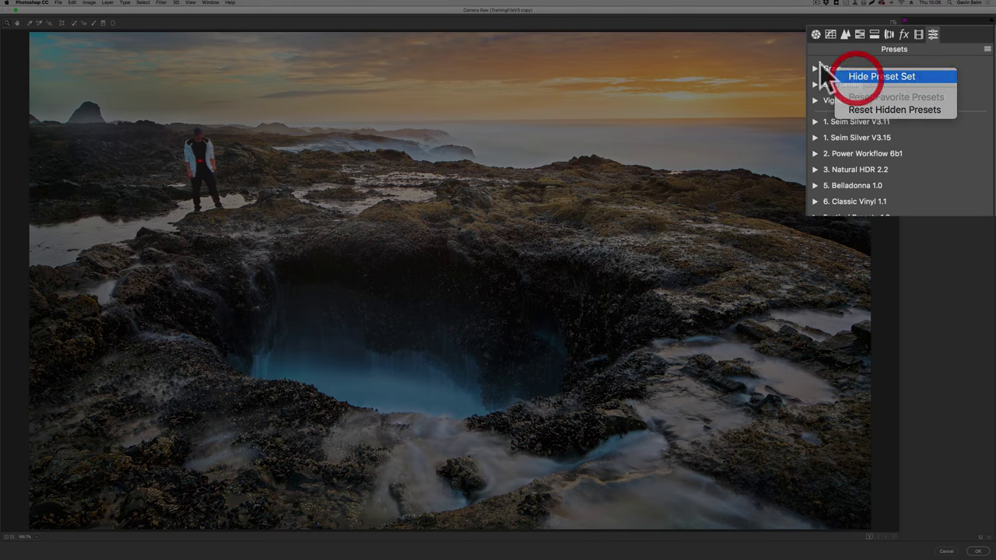
pyautogui.rightClick(839, 69)
pyautogui.click(840, 70)
pyautogui.rightClick(840, 70)
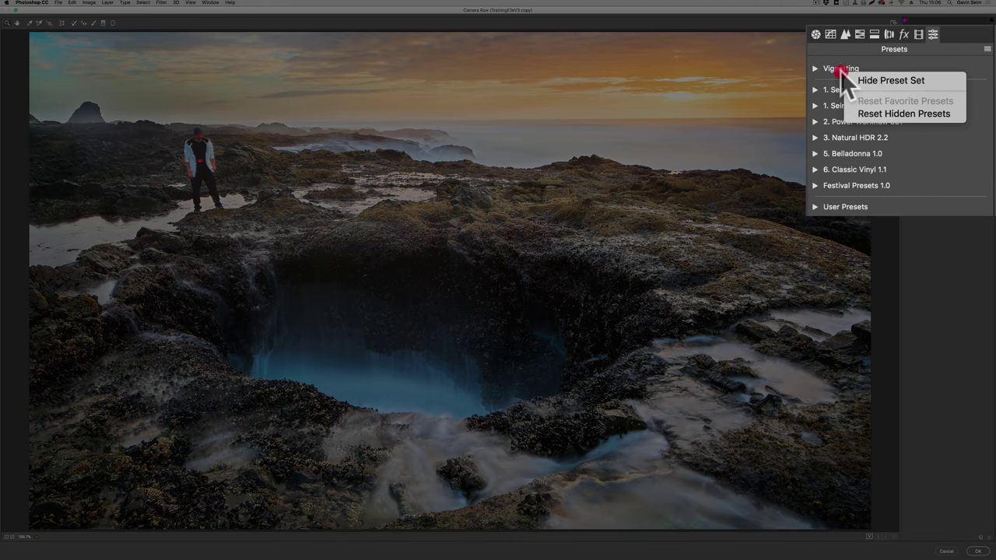
pyautogui.click(856, 77)
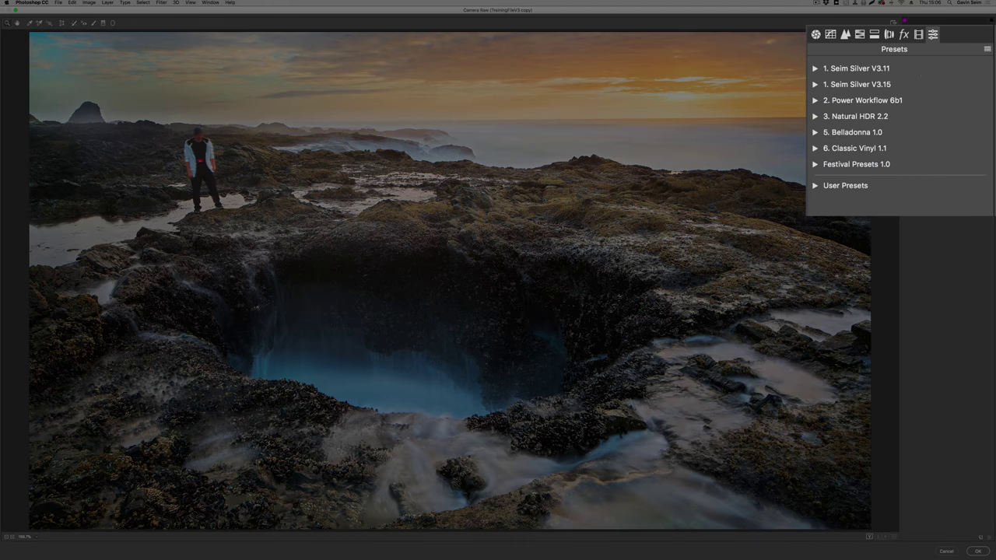
pyautogui.rightClick(904, 192)
pyautogui.click(941, 274)
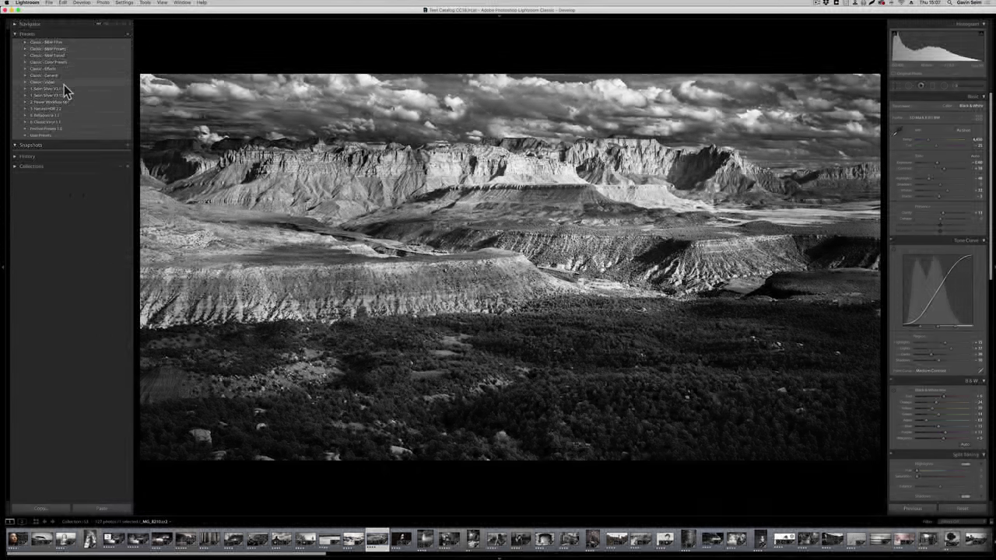
# Step: Expand 1. Seim Silver V3.11 in Lightroom and check the management options offered for the group and its 0:08 Reset Locals/Vin (L) preset
pyautogui.rightClick(59, 91)
pyautogui.click(62, 283)
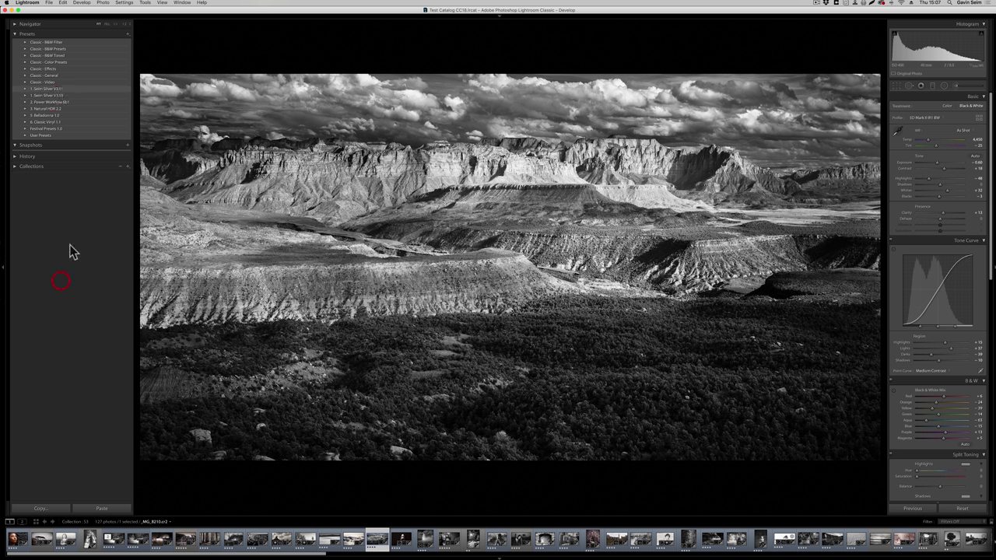
pyautogui.click(25, 89)
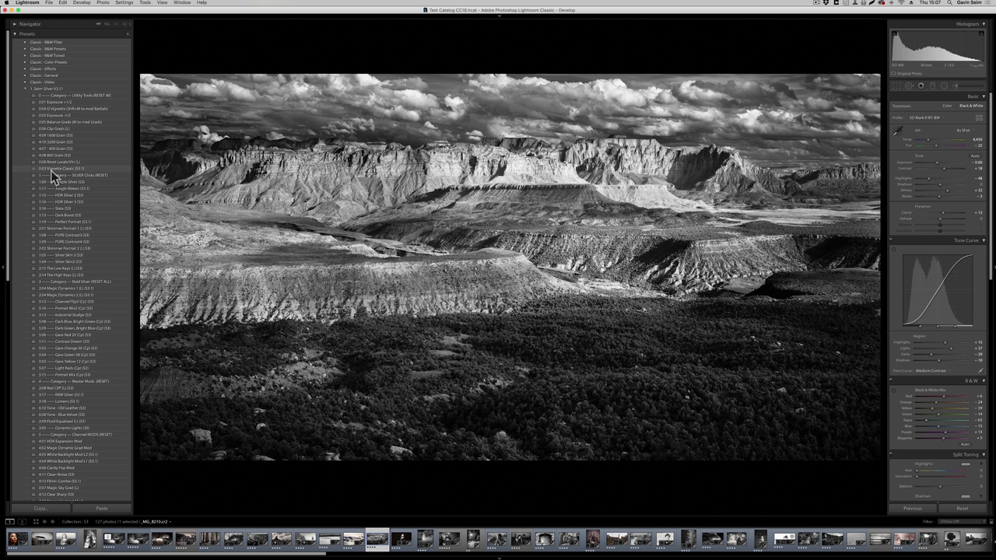
pyautogui.rightClick(52, 161)
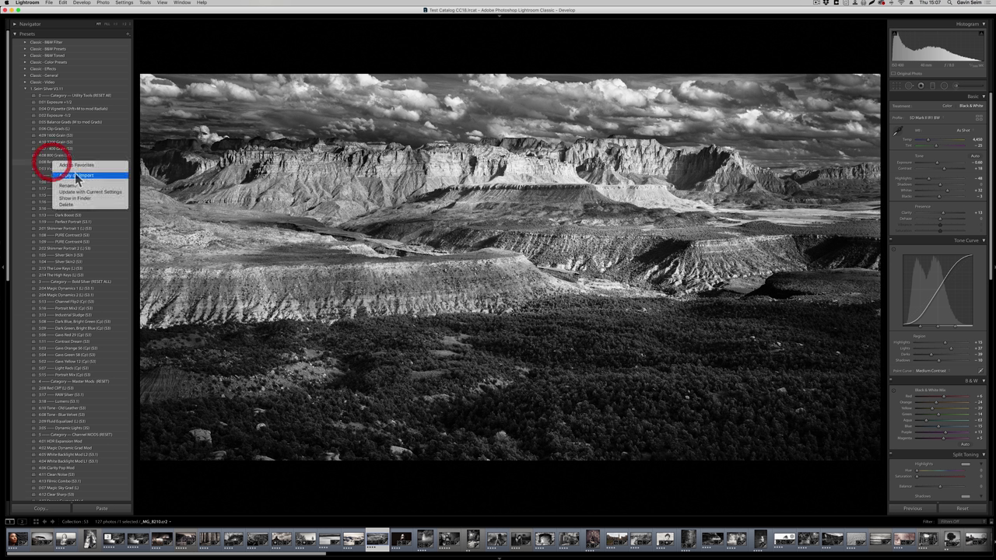
pyautogui.click(173, 53)
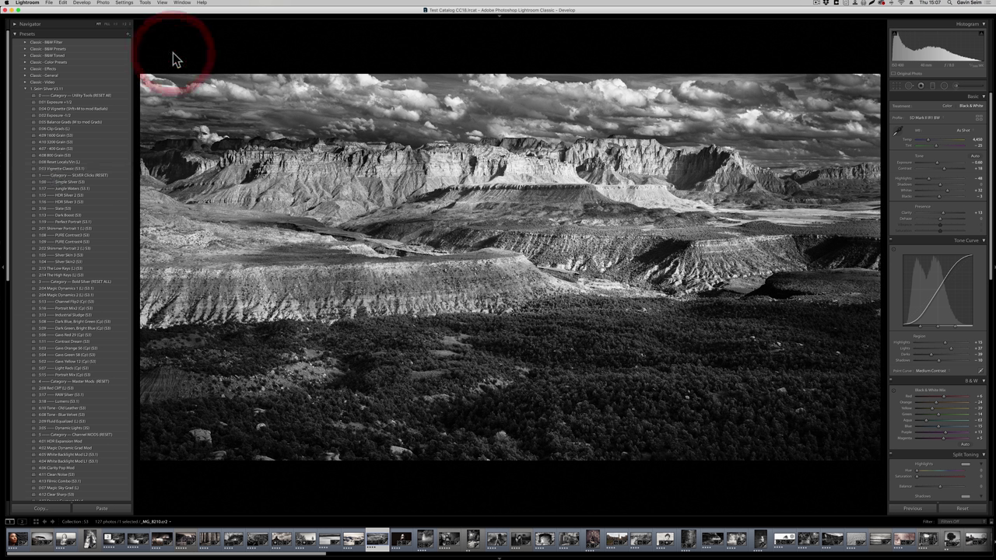